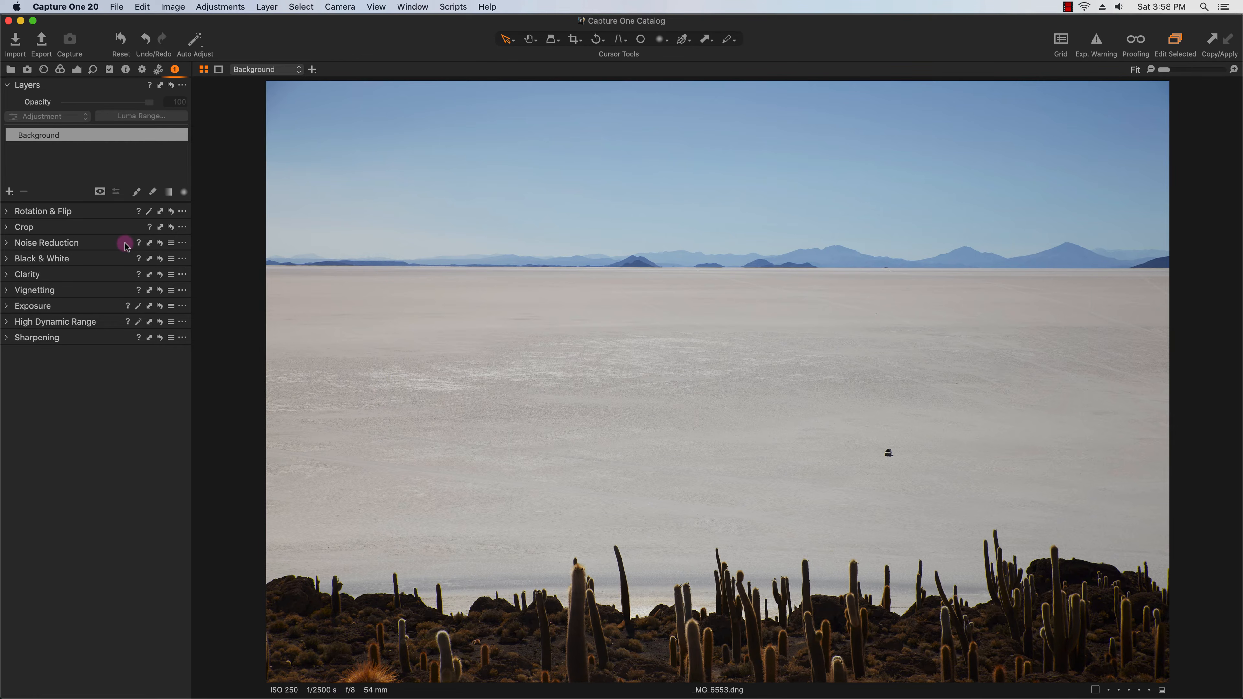
Step: Straighten the photo along the salt-flat horizon, rotating it by about -0.24 degrees
{"action": "left_click", "coordinate": [8, 212]}
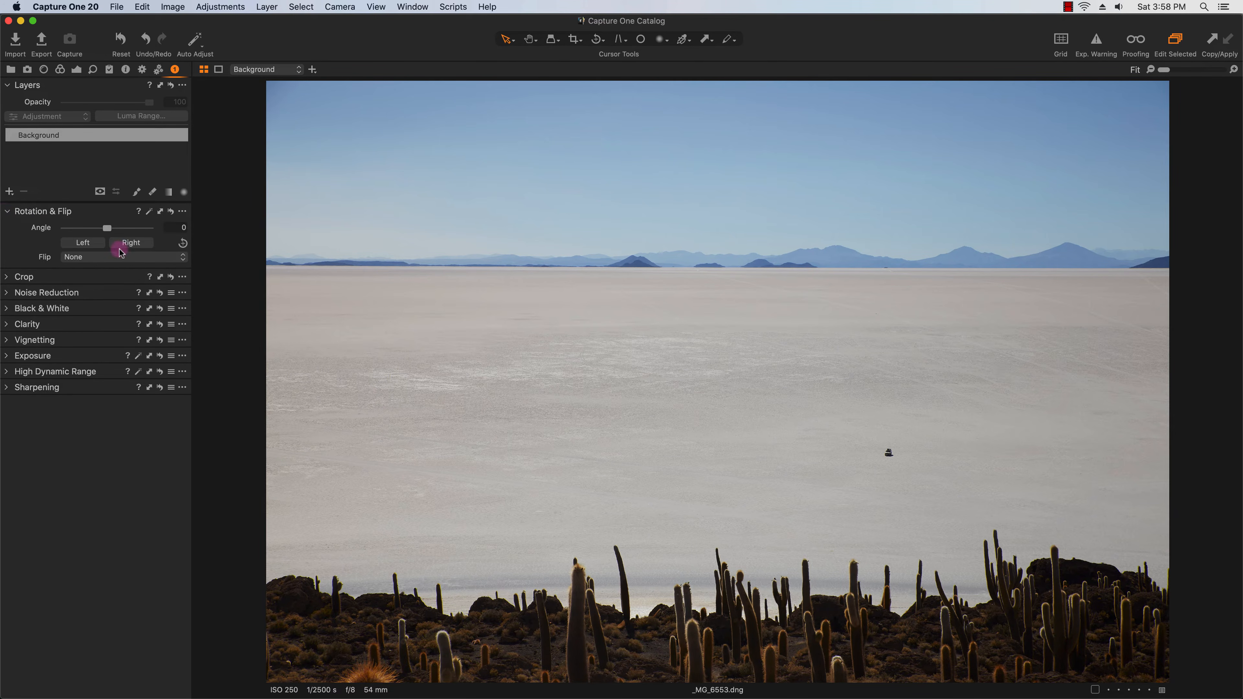
{"action": "left_click", "coordinate": [183, 243]}
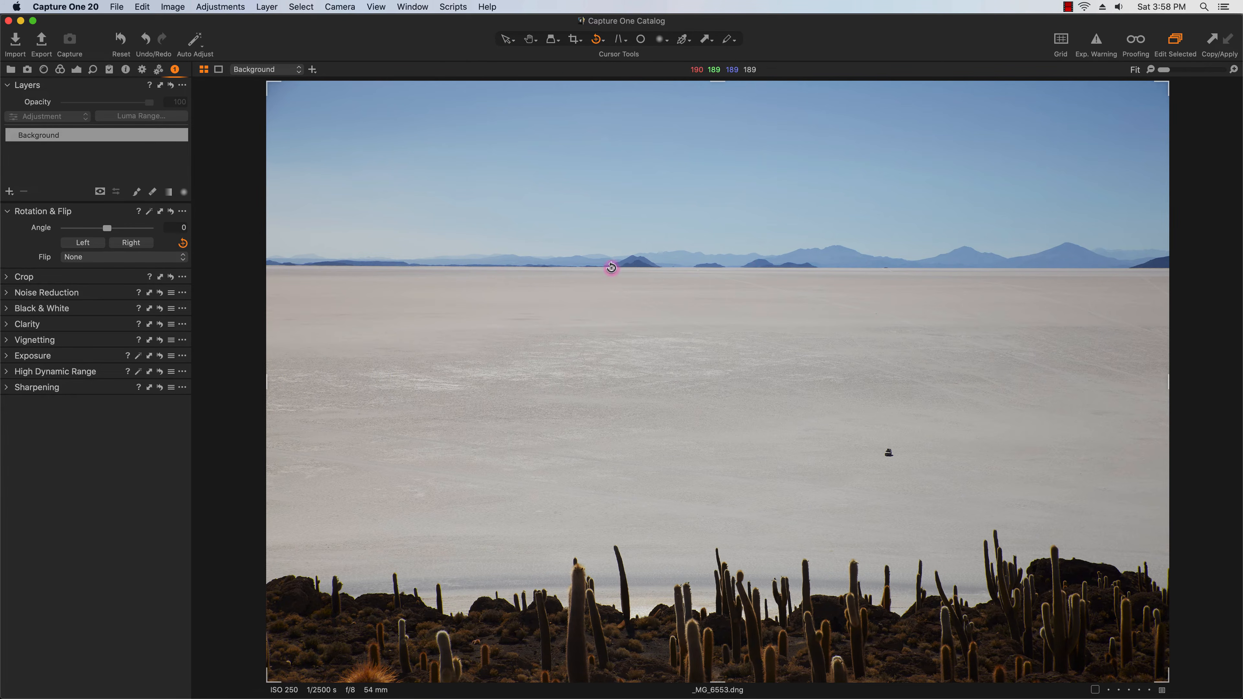
{"action": "left_click_drag", "start_coordinate": [611, 267], "coordinate": [1040, 268]}
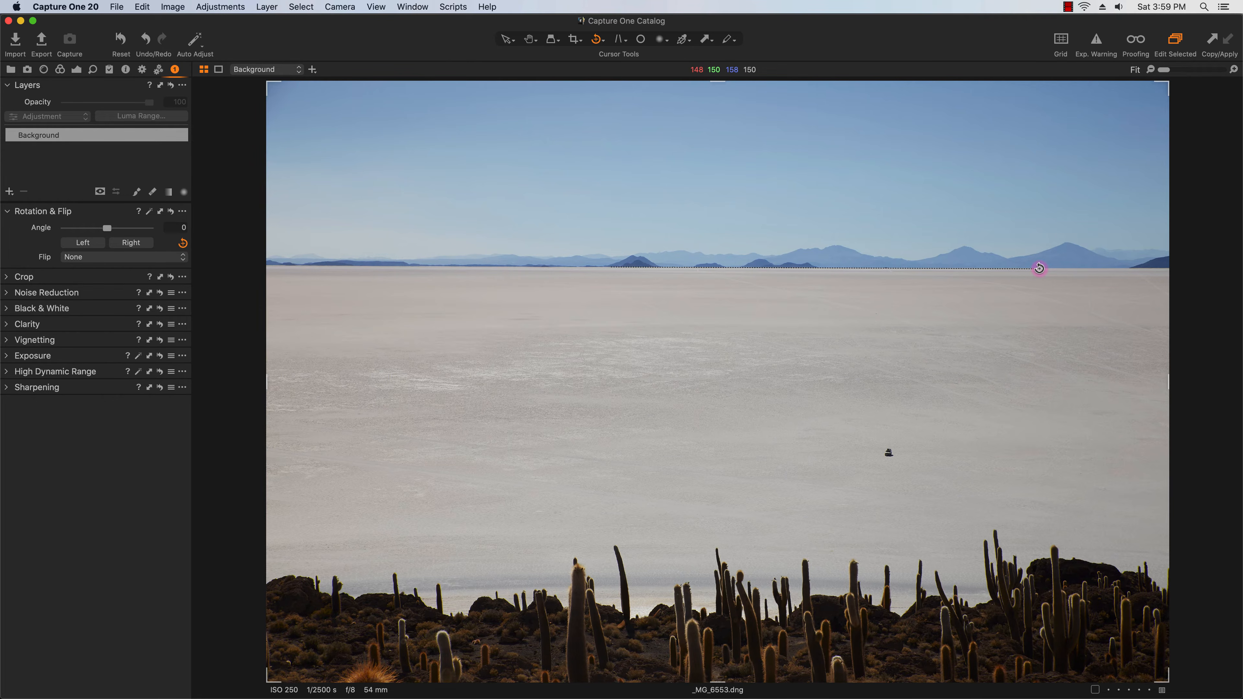
{"action": "left_click_drag", "start_coordinate": [1040, 268], "coordinate": [1039, 268]}
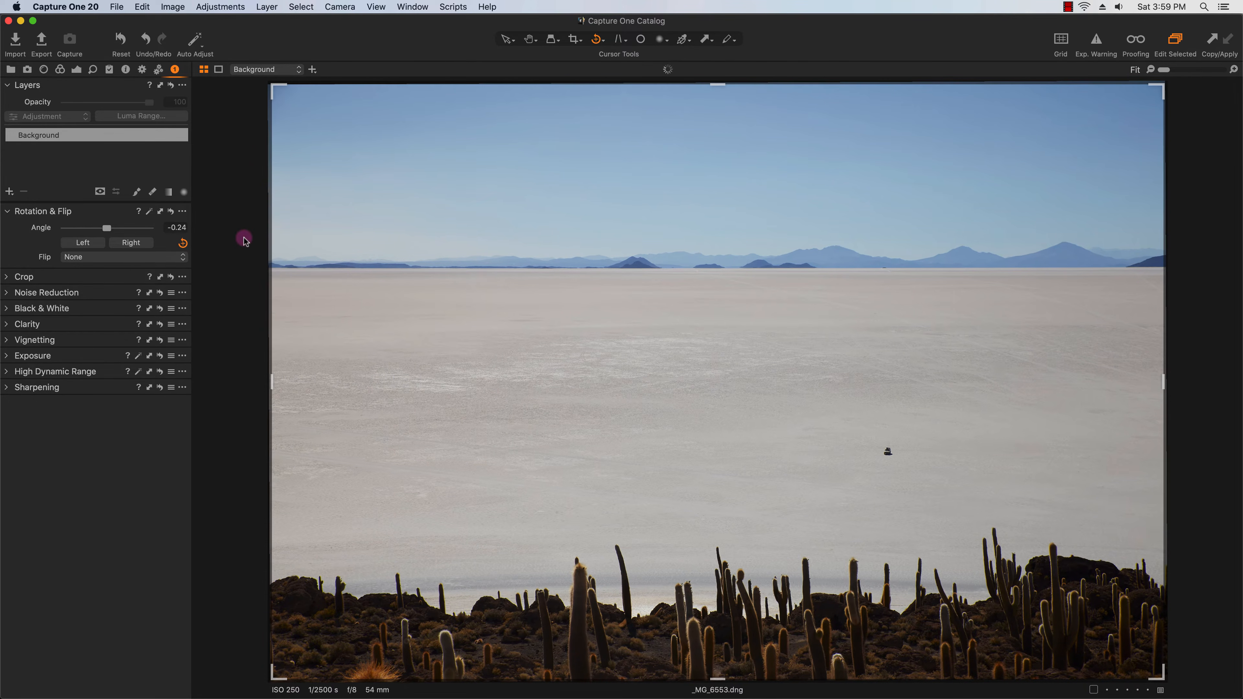
Step: Crop the photo at a 16x9 ratio to full width, about 40.00 x 22.50 cm
{"action": "left_click", "coordinate": [24, 277]}
{"action": "left_click", "coordinate": [165, 295]}
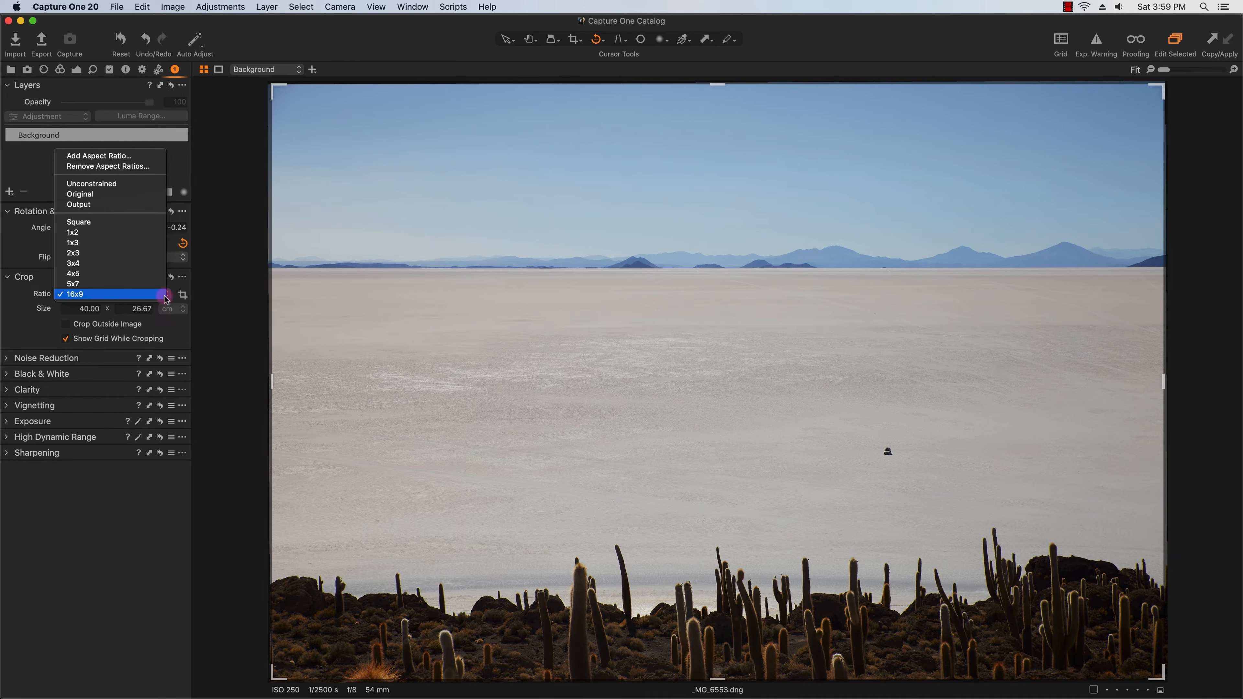
{"action": "left_click", "coordinate": [165, 296]}
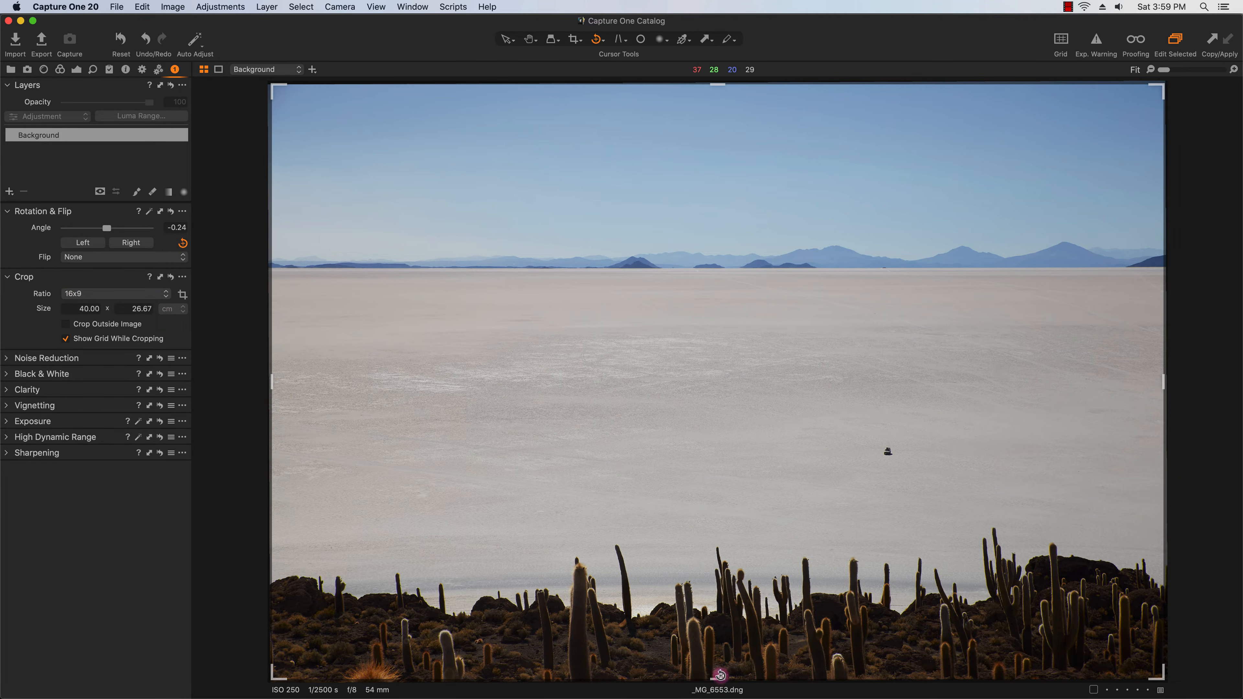
{"action": "left_click_drag", "start_coordinate": [718, 681], "coordinate": [283, 399]}
{"action": "left_click", "coordinate": [183, 295]}
{"action": "left_click_drag", "start_coordinate": [719, 680], "coordinate": [722, 620]}
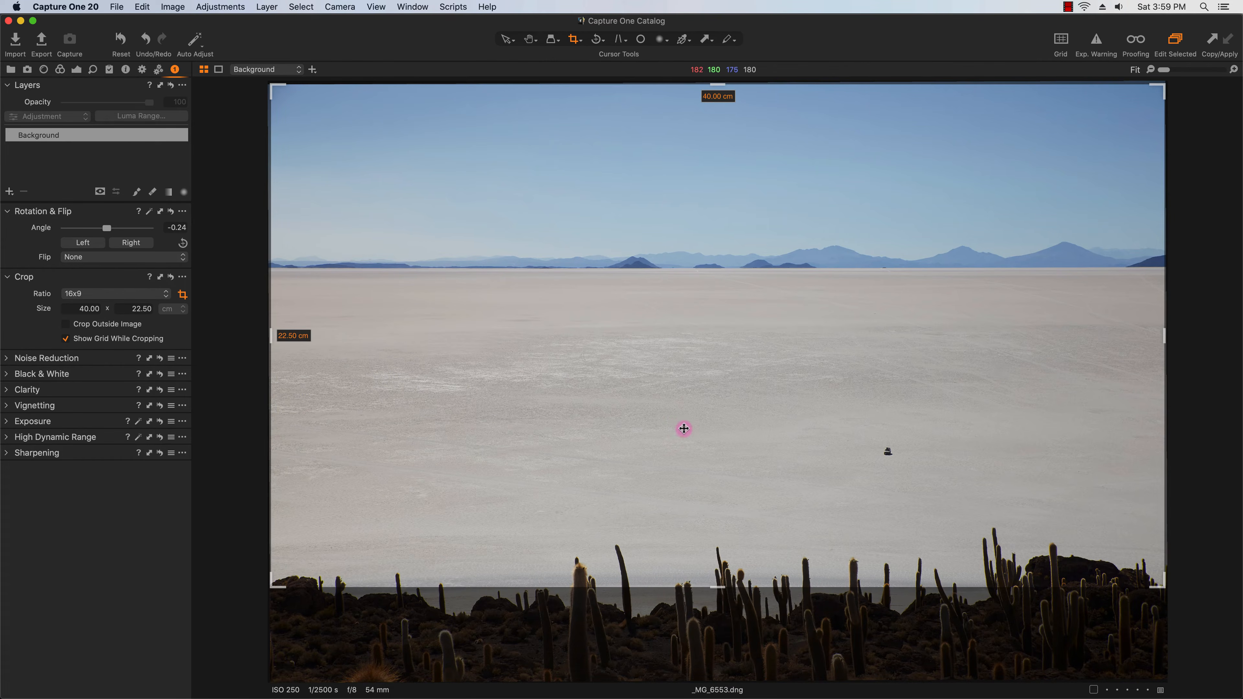
Step: Reposition the crop so it keeps all the foreground cacti and cuts off the upper sky, and apply it
{"action": "left_click_drag", "start_coordinate": [708, 445], "coordinate": [592, 122]}
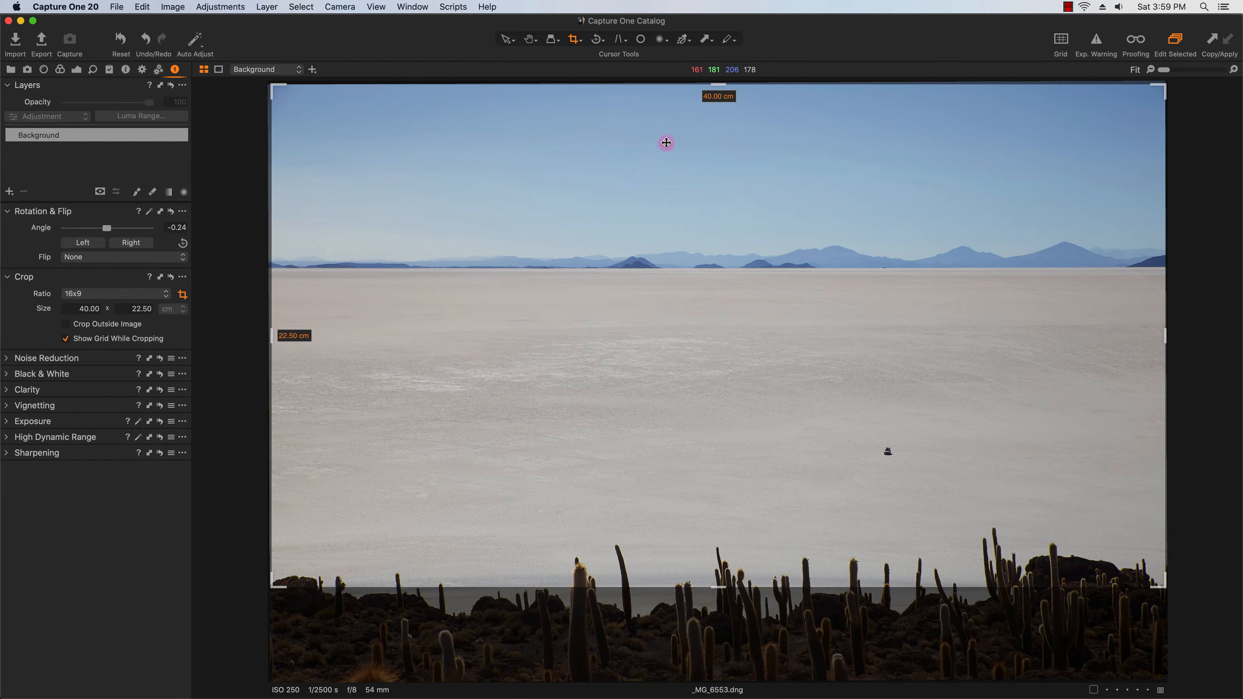
{"action": "left_click_drag", "start_coordinate": [695, 337], "coordinate": [681, 496]}
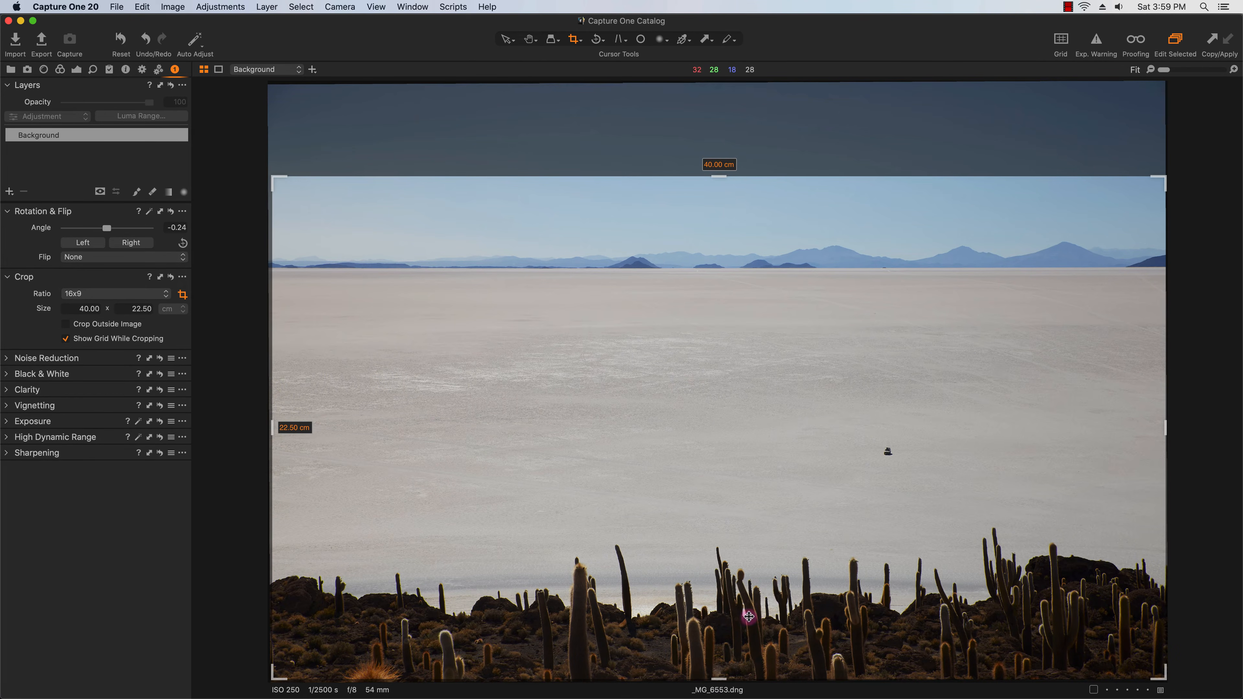
{"action": "key", "text": "h"}
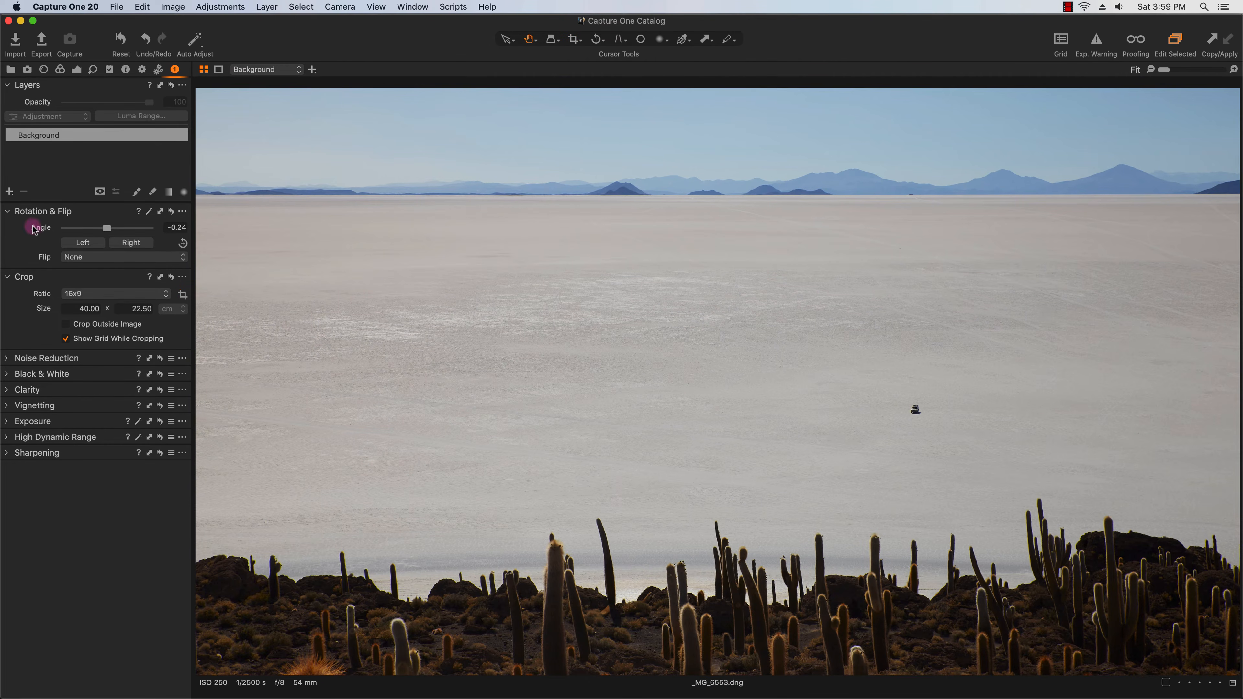
{"action": "left_click", "coordinate": [8, 211]}
{"action": "left_click", "coordinate": [7, 227]}
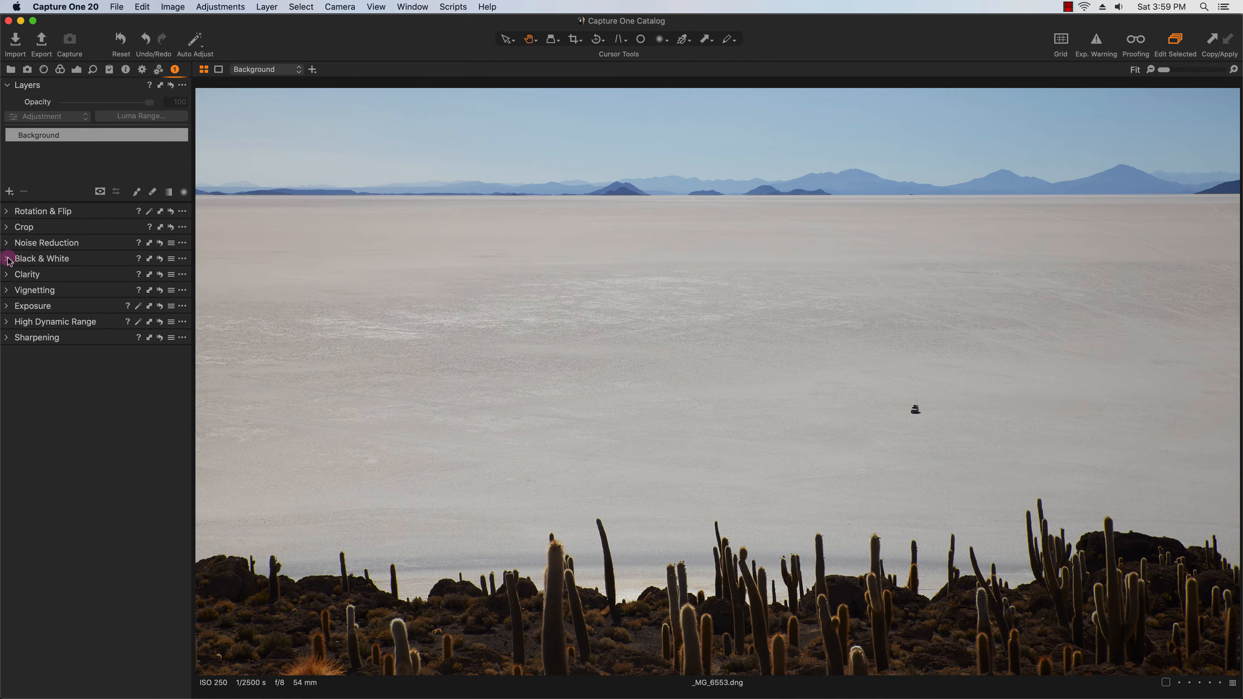
Step: Raise the luminance noise reduction to 66, judging the effect close up on the distant mountains
{"action": "left_click", "coordinate": [8, 243]}
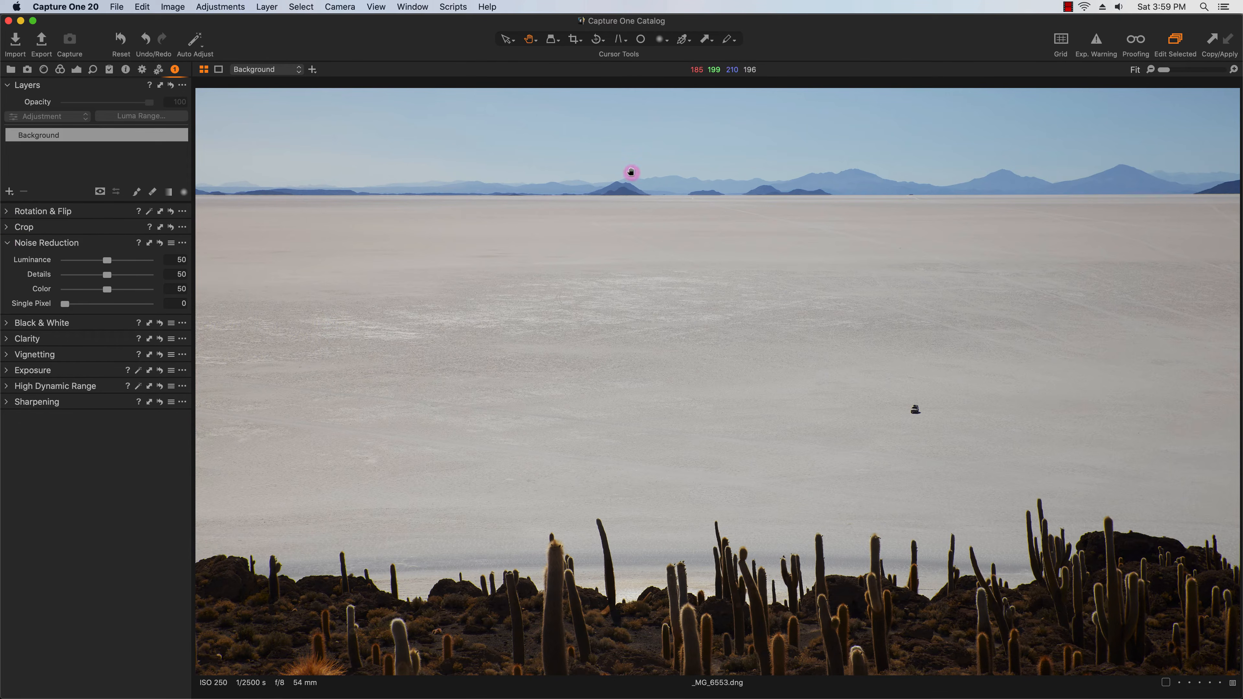
{"action": "left_click_drag", "start_coordinate": [531, 117], "coordinate": [729, 275]}
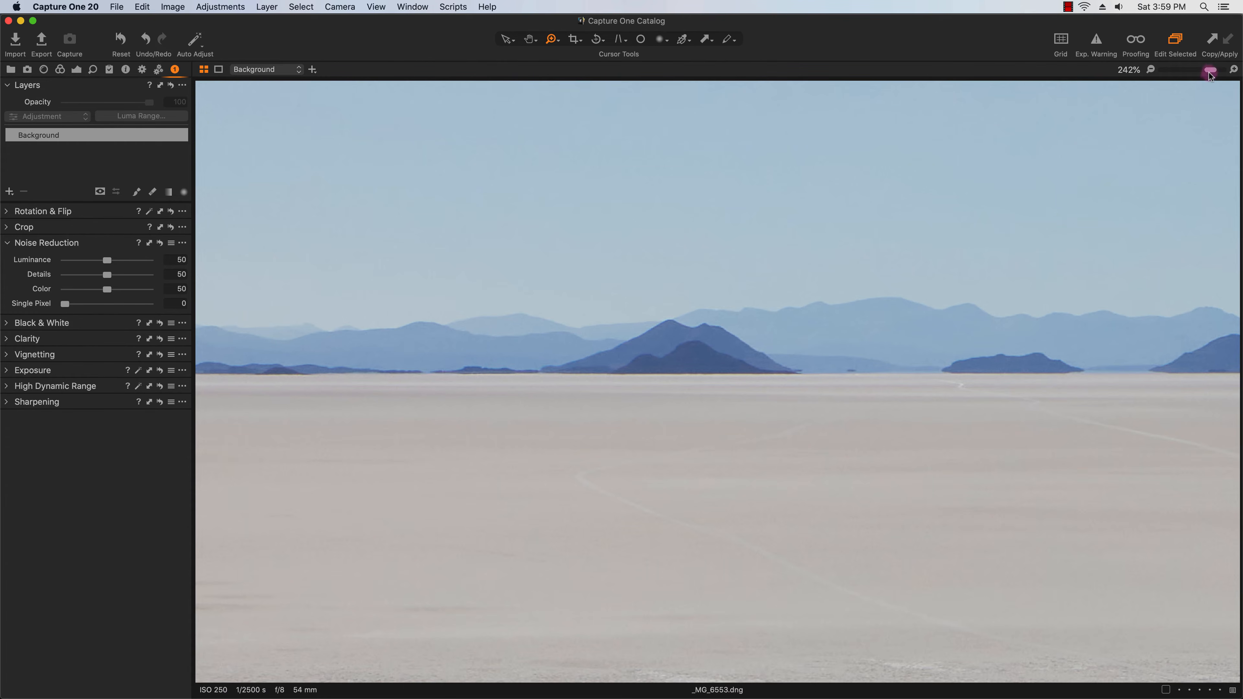
{"action": "left_click_drag", "start_coordinate": [1210, 70], "coordinate": [1213, 72]}
{"action": "mouse_move", "coordinate": [106, 261]}
{"action": "left_mouse_down"}
{"action": "mouse_move", "coordinate": [135, 265]}
{"action": "mouse_move", "coordinate": [87, 261]}
{"action": "mouse_move", "coordinate": [120, 263]}
{"action": "left_mouse_up"}
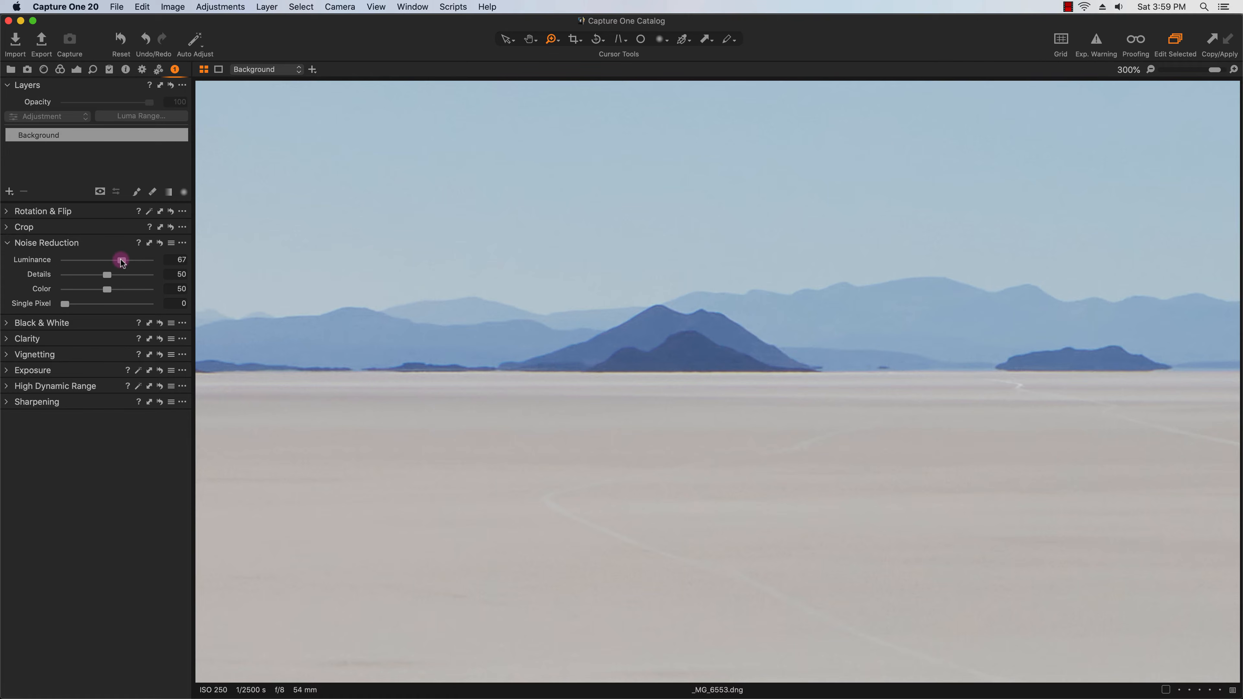
{"action": "left_click_drag", "start_coordinate": [122, 263], "coordinate": [121, 263]}
{"action": "left_click", "coordinate": [646, 361]}
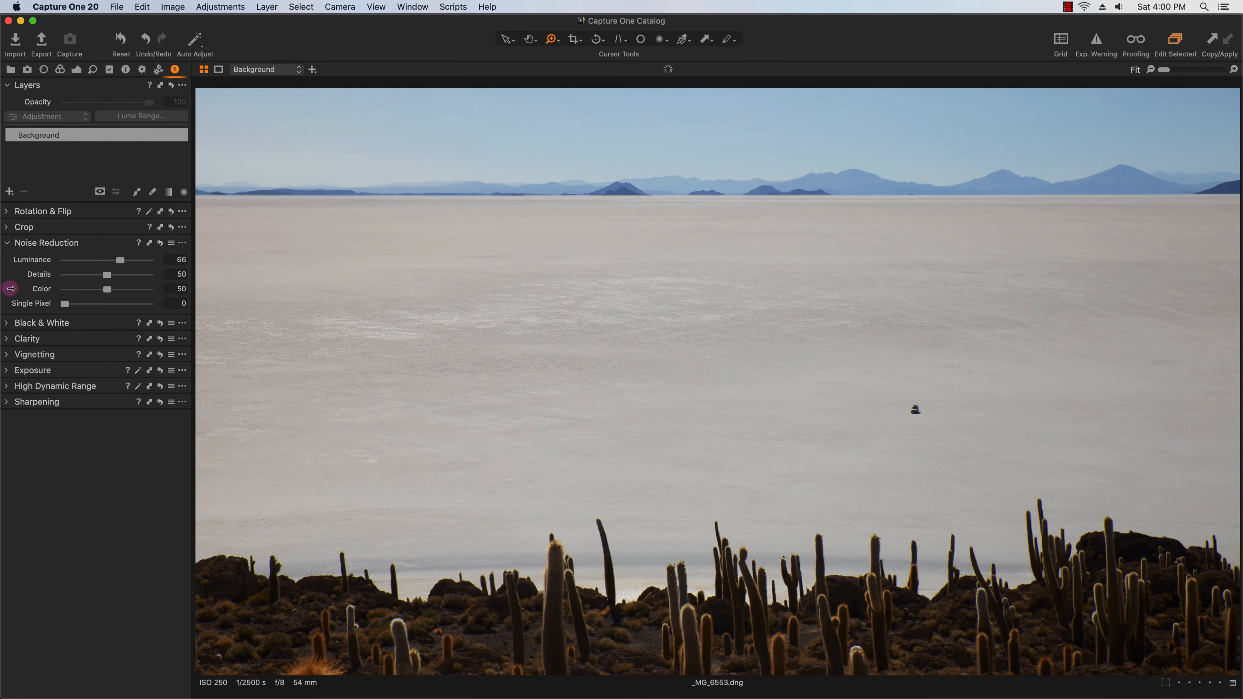
{"action": "left_click", "coordinate": [7, 243]}
Step: Convert the photo to black and white and set the red color sensitivity to 35
{"action": "left_click", "coordinate": [7, 259]}
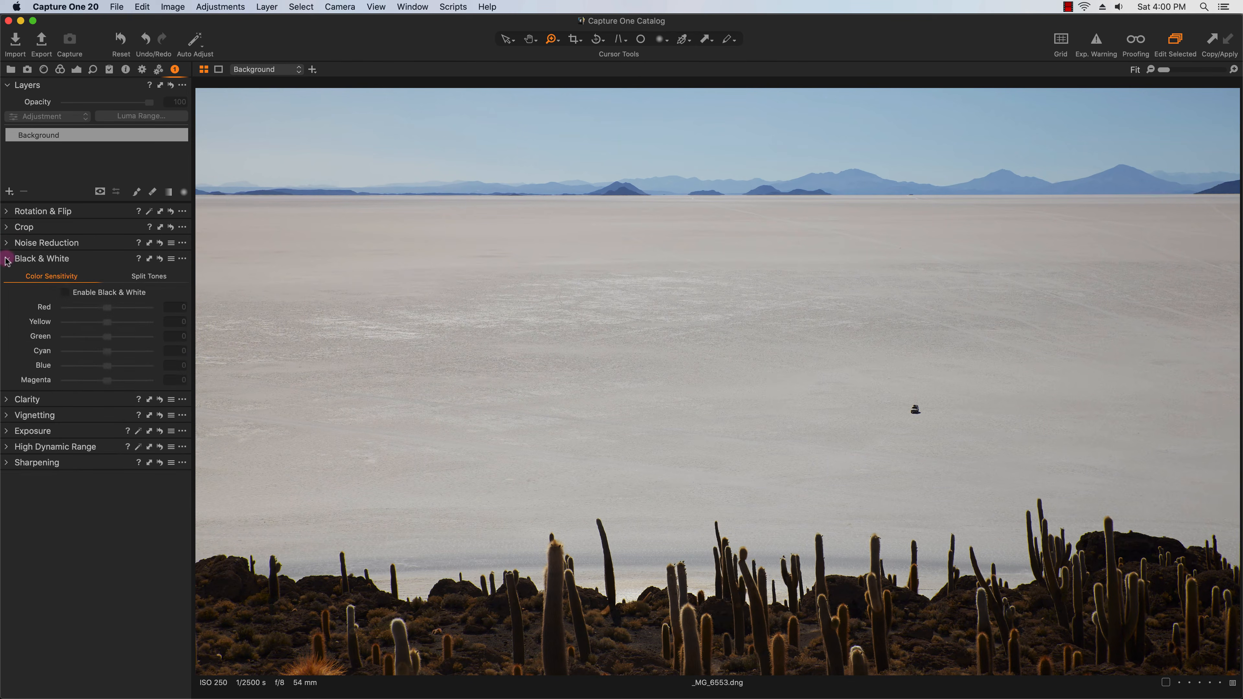
{"action": "left_click", "coordinate": [138, 293]}
{"action": "left_click", "coordinate": [64, 293]}
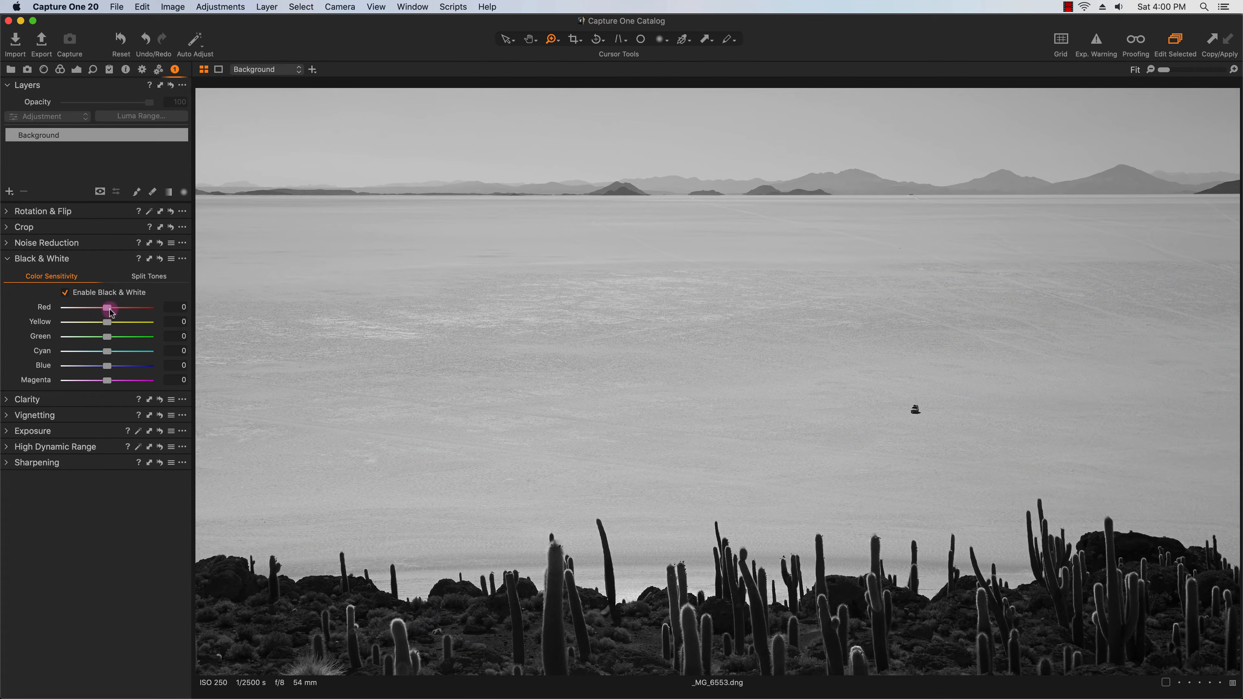
{"action": "mouse_move", "coordinate": [110, 313]}
{"action": "left_mouse_down"}
{"action": "mouse_move", "coordinate": [128, 312]}
{"action": "mouse_move", "coordinate": [63, 312]}
{"action": "mouse_move", "coordinate": [114, 313]}
{"action": "left_mouse_up"}
{"action": "left_click_drag", "start_coordinate": [118, 313], "coordinate": [123, 313]}
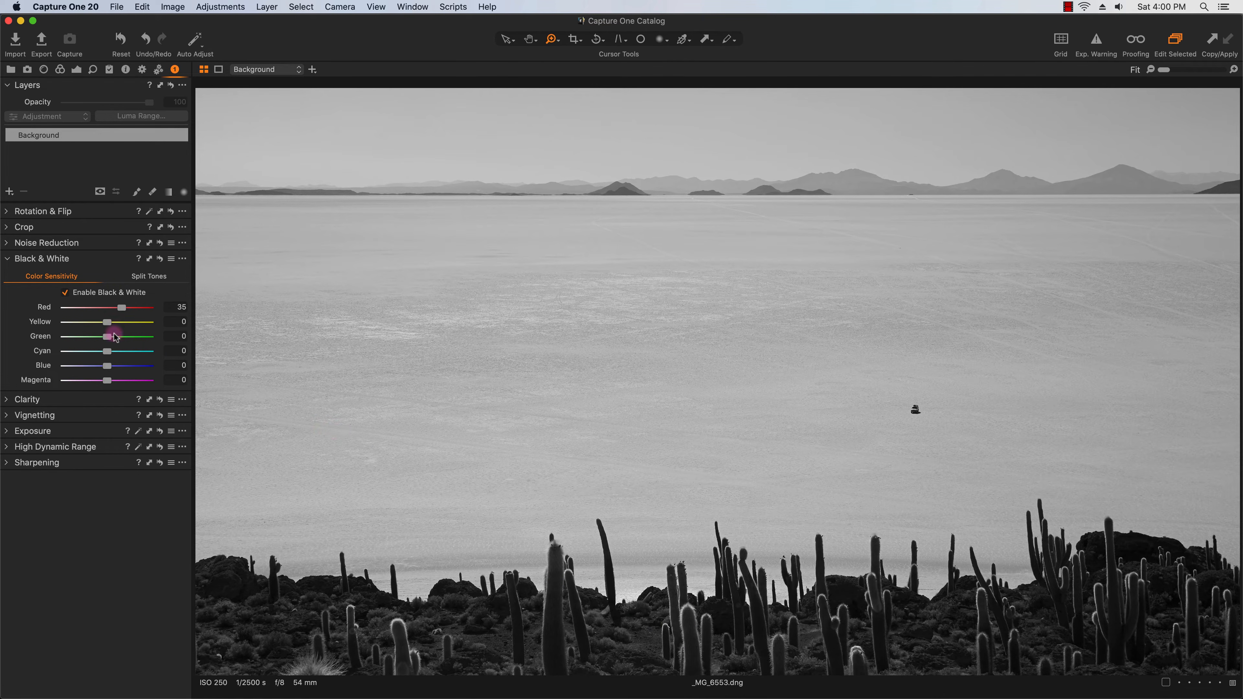
{"action": "left_click_drag", "start_coordinate": [107, 322], "coordinate": [112, 367]}
{"action": "left_click", "coordinate": [9, 259]}
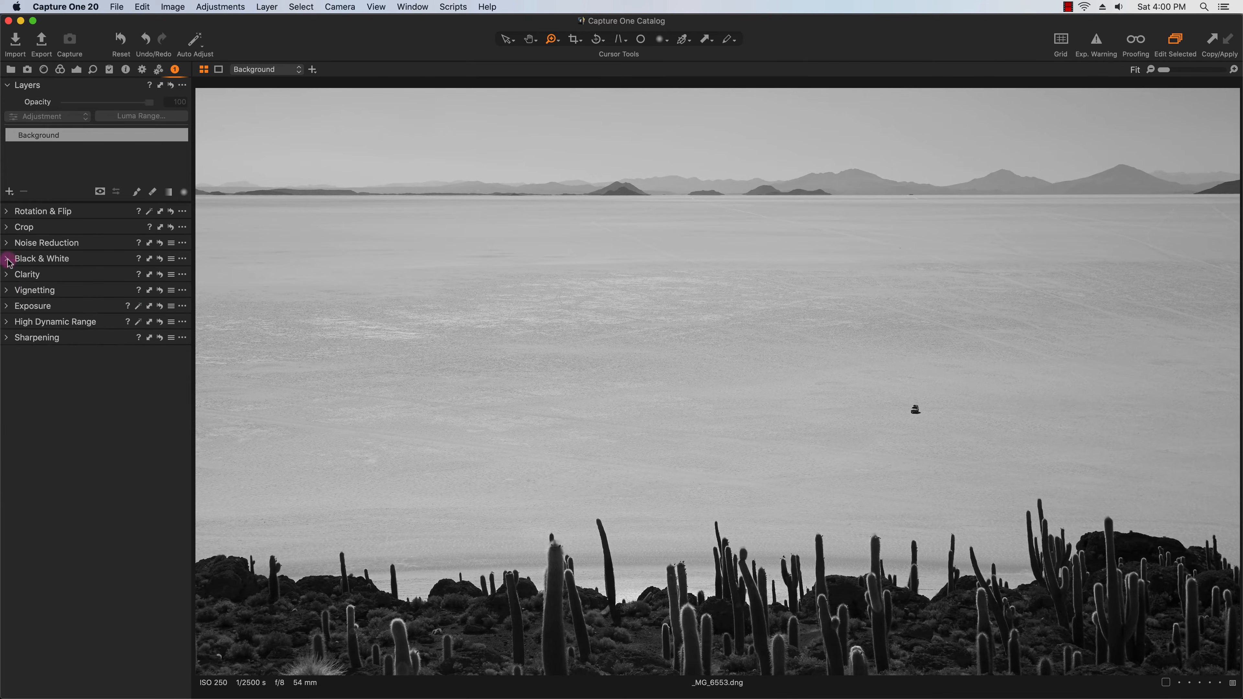
Step: Set Clarity to 32 and Structure to 23 with the Natural method, judging the texture around the car
{"action": "left_click", "coordinate": [7, 276]}
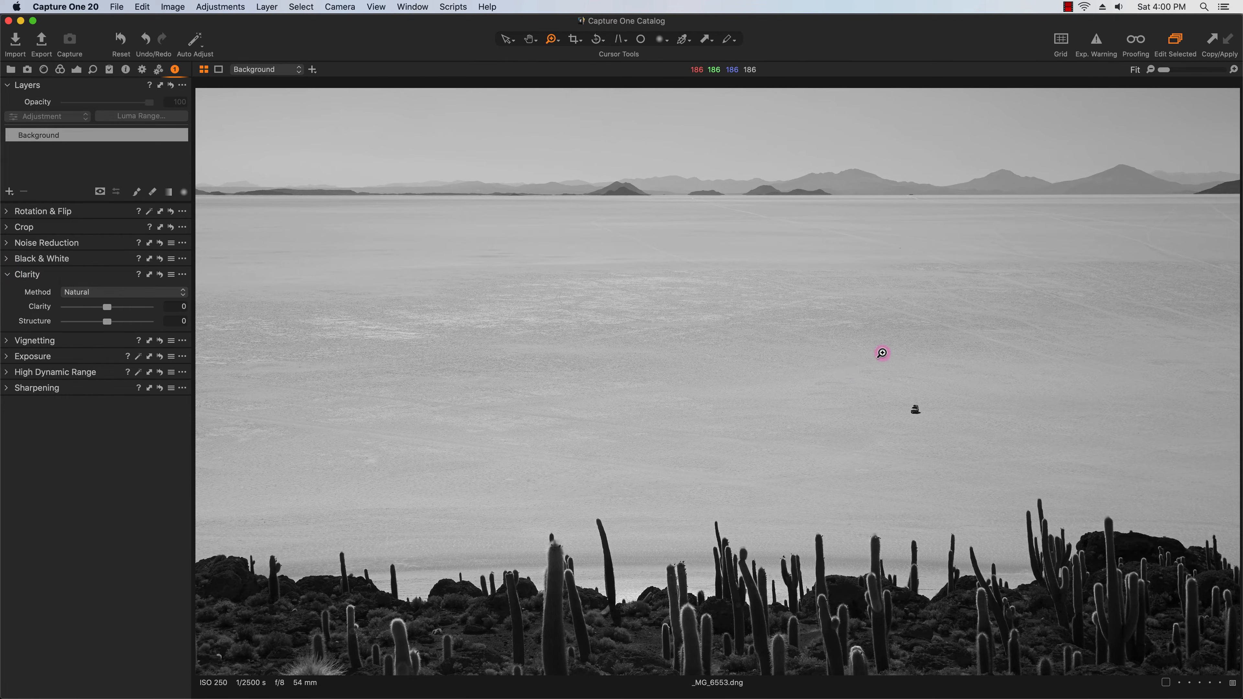
{"action": "left_click_drag", "start_coordinate": [859, 335], "coordinate": [1067, 462]}
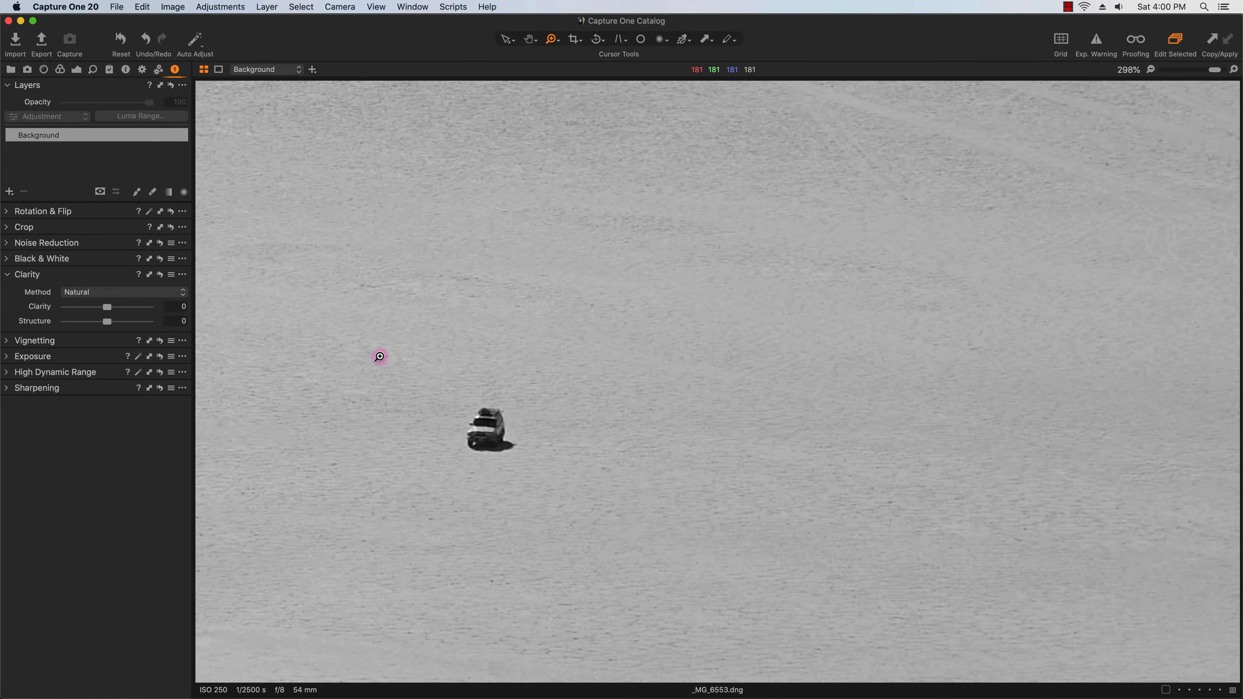
{"action": "mouse_move", "coordinate": [123, 309]}
{"action": "left_mouse_down"}
{"action": "mouse_move", "coordinate": [141, 310]}
{"action": "mouse_move", "coordinate": [110, 313]}
{"action": "mouse_move", "coordinate": [122, 317]}
{"action": "left_mouse_up"}
{"action": "mouse_move", "coordinate": [109, 322]}
{"action": "left_mouse_down"}
{"action": "mouse_move", "coordinate": [128, 322]}
{"action": "mouse_move", "coordinate": [118, 326]}
{"action": "left_mouse_up"}
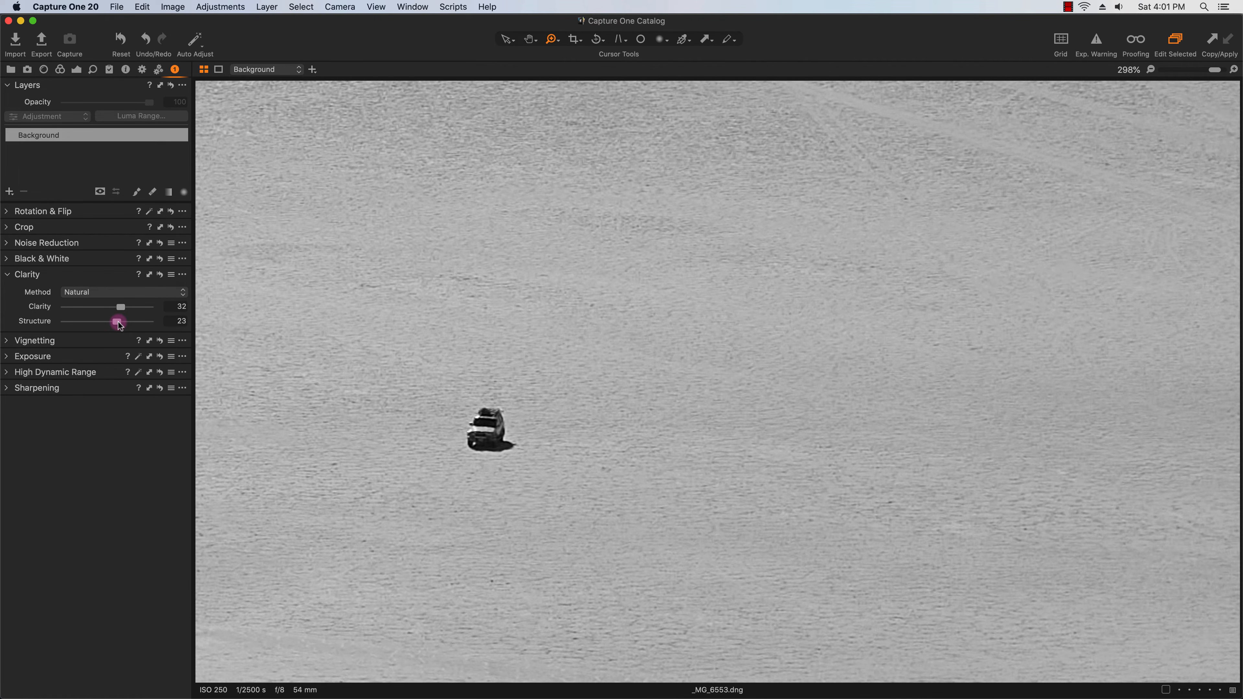
Step: Compare the photo with and without the clarity adjustment, and return to the full image view
{"action": "left_click", "coordinate": [160, 275], "text": "alt"}
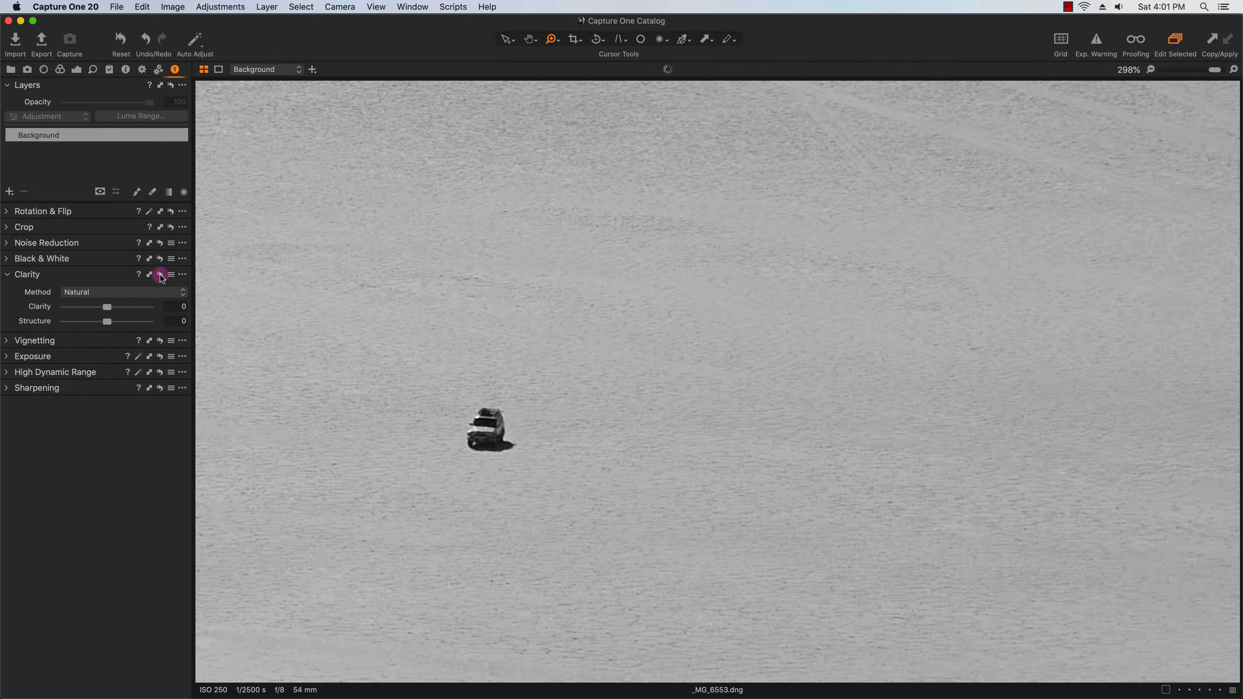
{"action": "left_click", "coordinate": [160, 275], "text": "alt"}
{"action": "left_click", "coordinate": [159, 275], "text": "alt"}
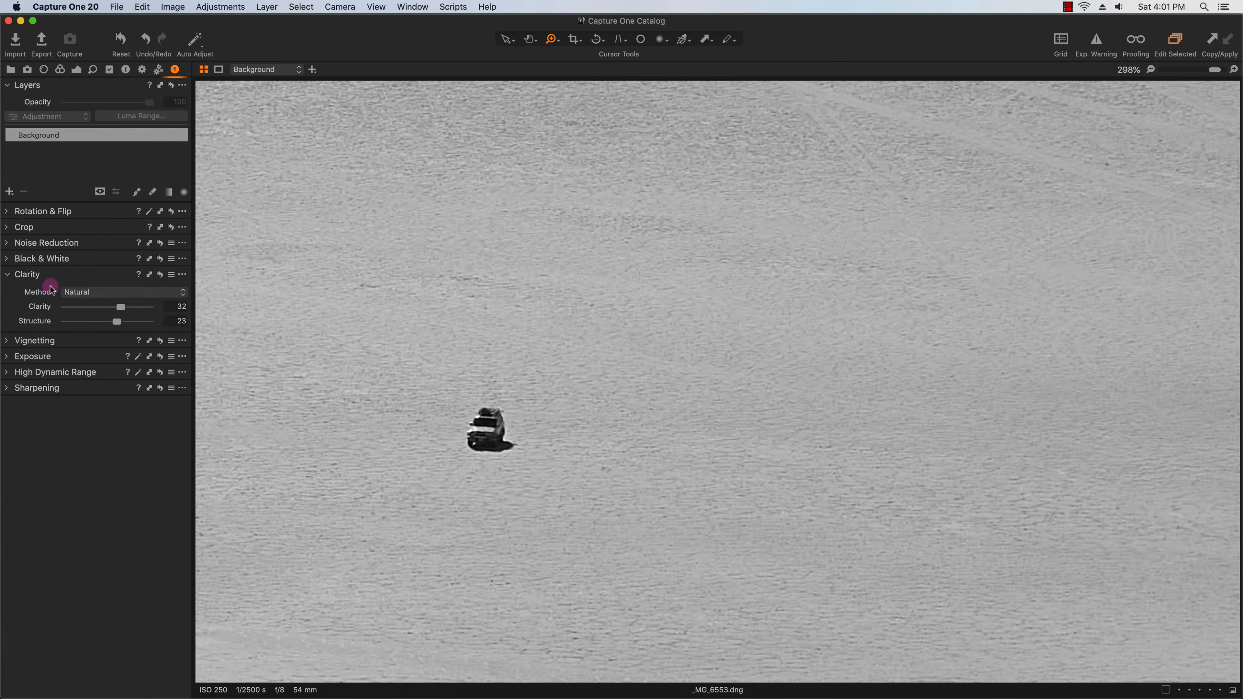
{"action": "left_click", "coordinate": [7, 276]}
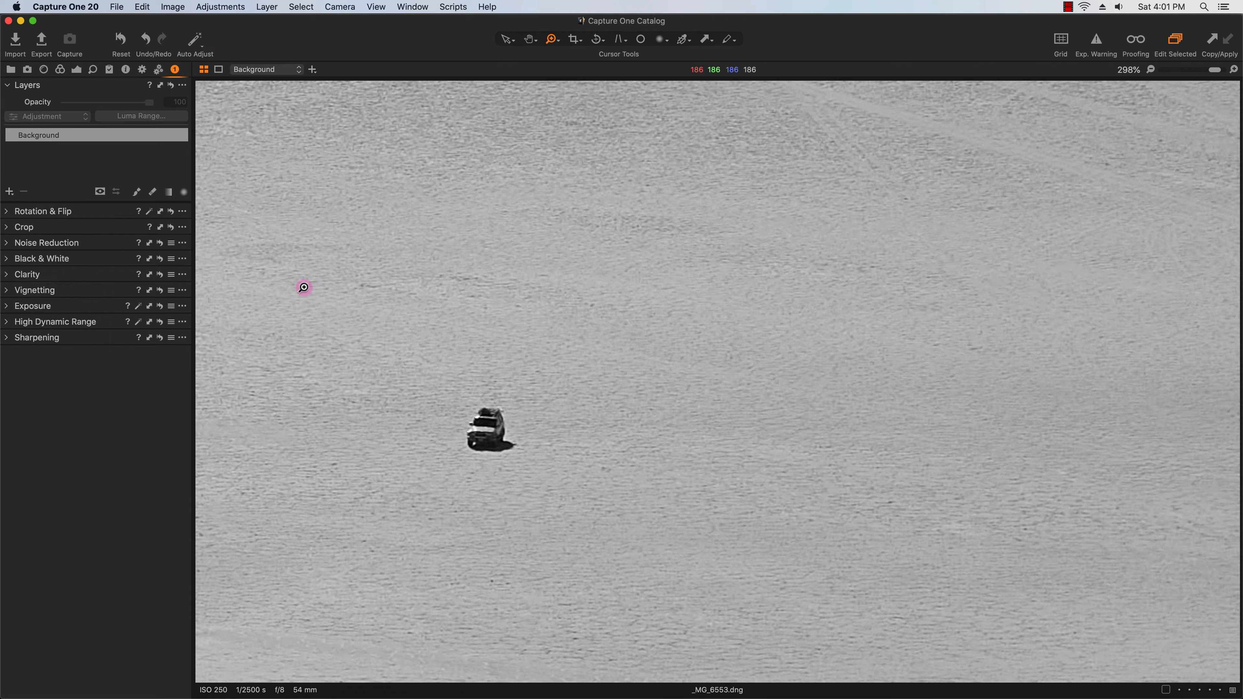
{"action": "key", "text": "super+0"}
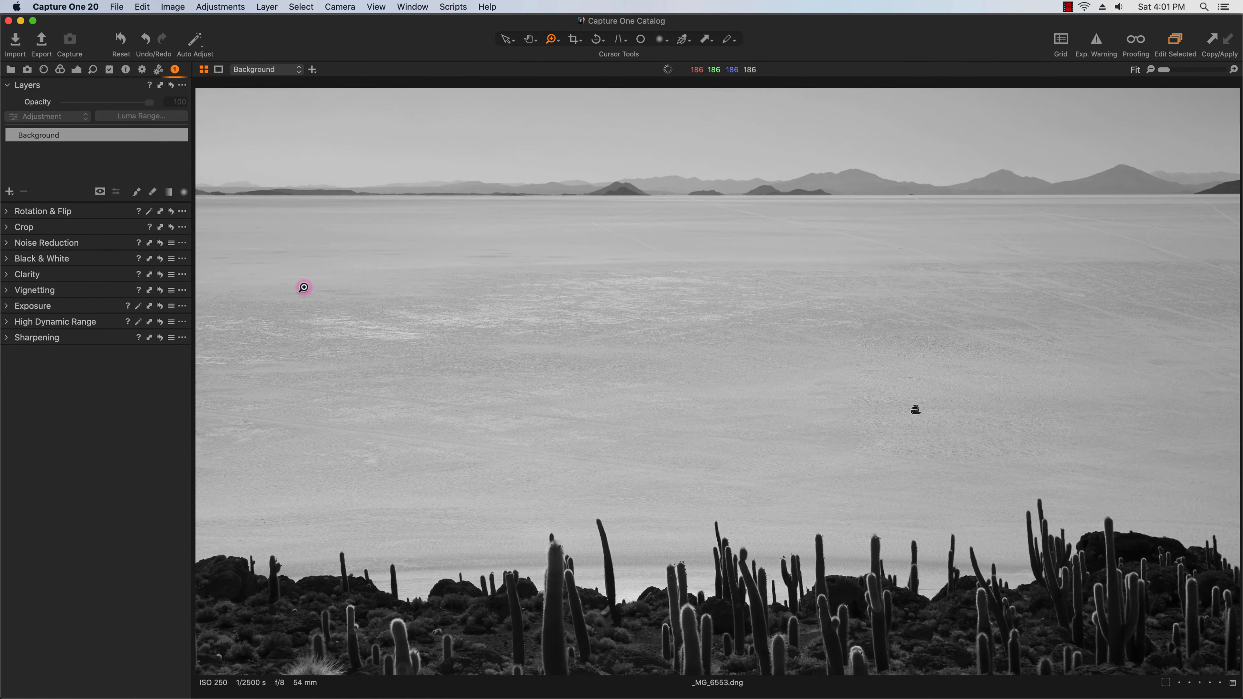
Step: Darken the photo's edges with an elliptic-on-crop vignette of -1.09
{"action": "left_click", "coordinate": [7, 289]}
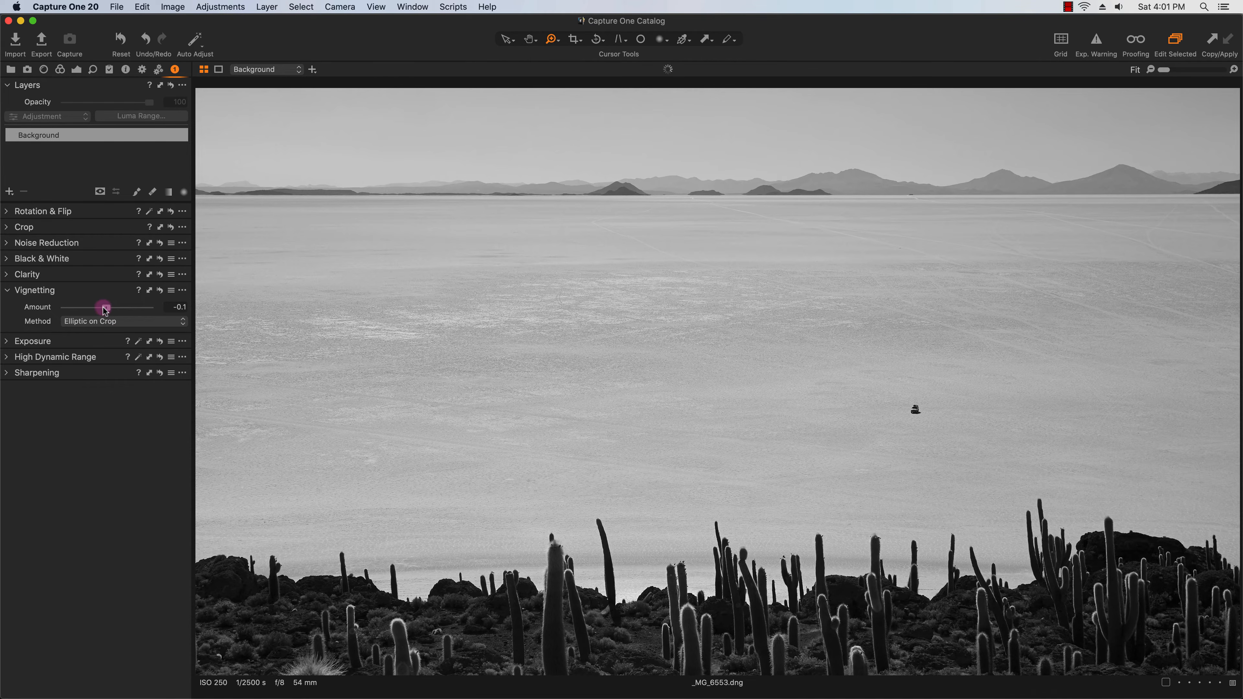
{"action": "left_click_drag", "start_coordinate": [106, 308], "coordinate": [94, 310]}
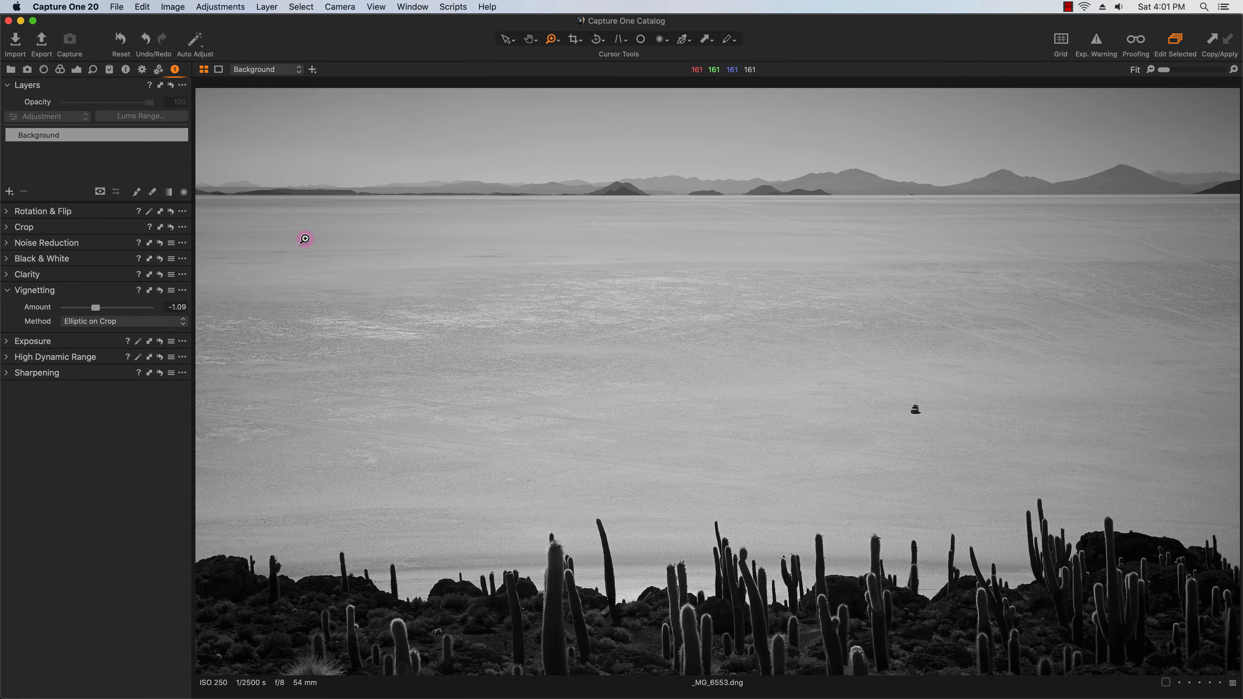
{"action": "left_click_drag", "start_coordinate": [95, 311], "coordinate": [95, 311]}
{"action": "left_click", "coordinate": [7, 291]}
{"action": "left_click", "coordinate": [7, 306]}
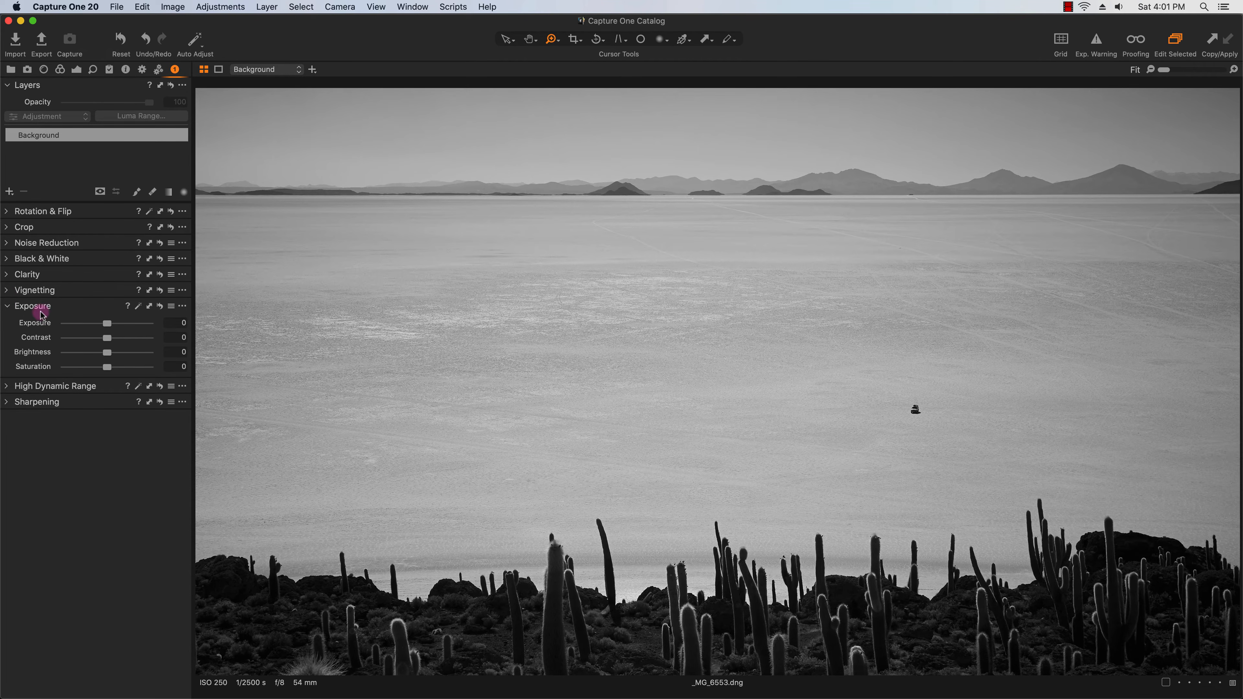
{"action": "left_click", "coordinate": [41, 311]}
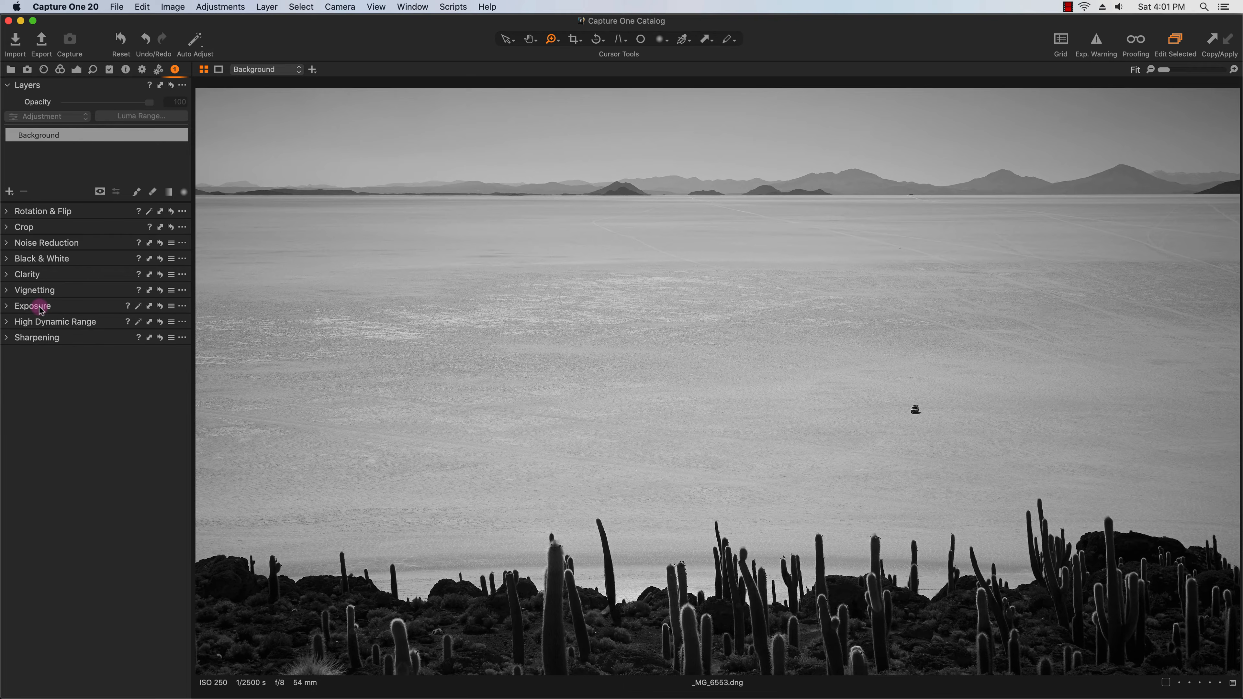
{"action": "left_click", "coordinate": [41, 310]}
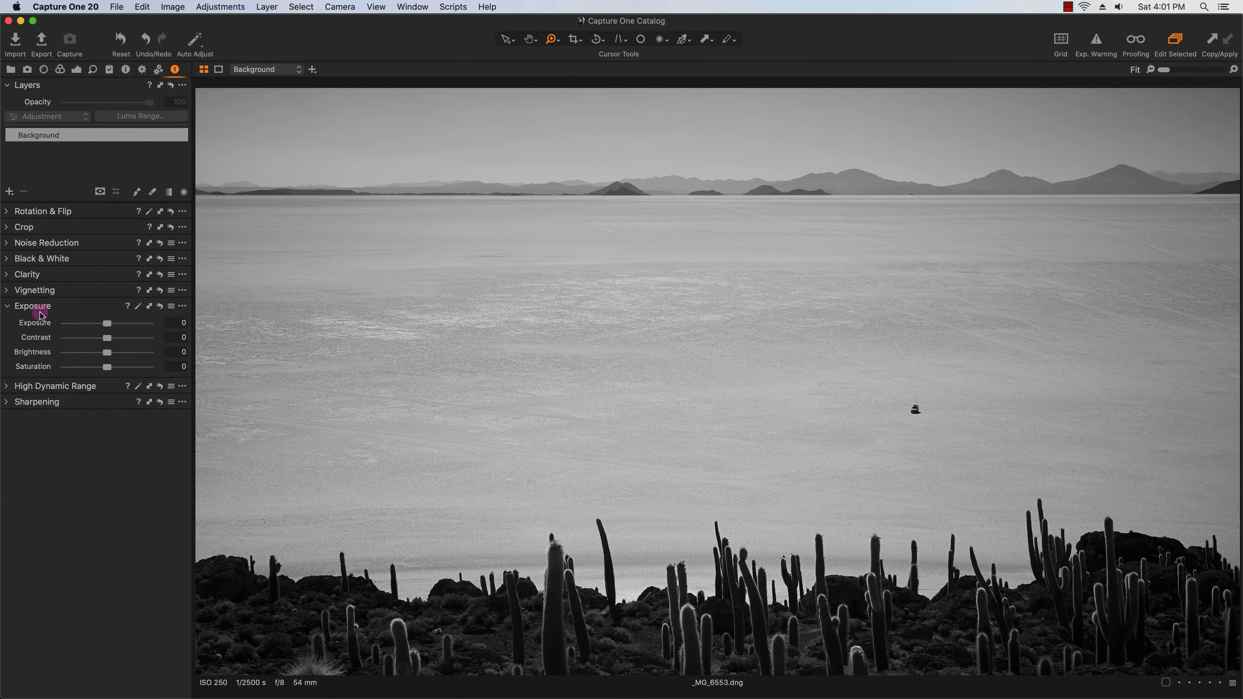
{"action": "left_click", "coordinate": [36, 309]}
{"action": "left_click", "coordinate": [11, 308]}
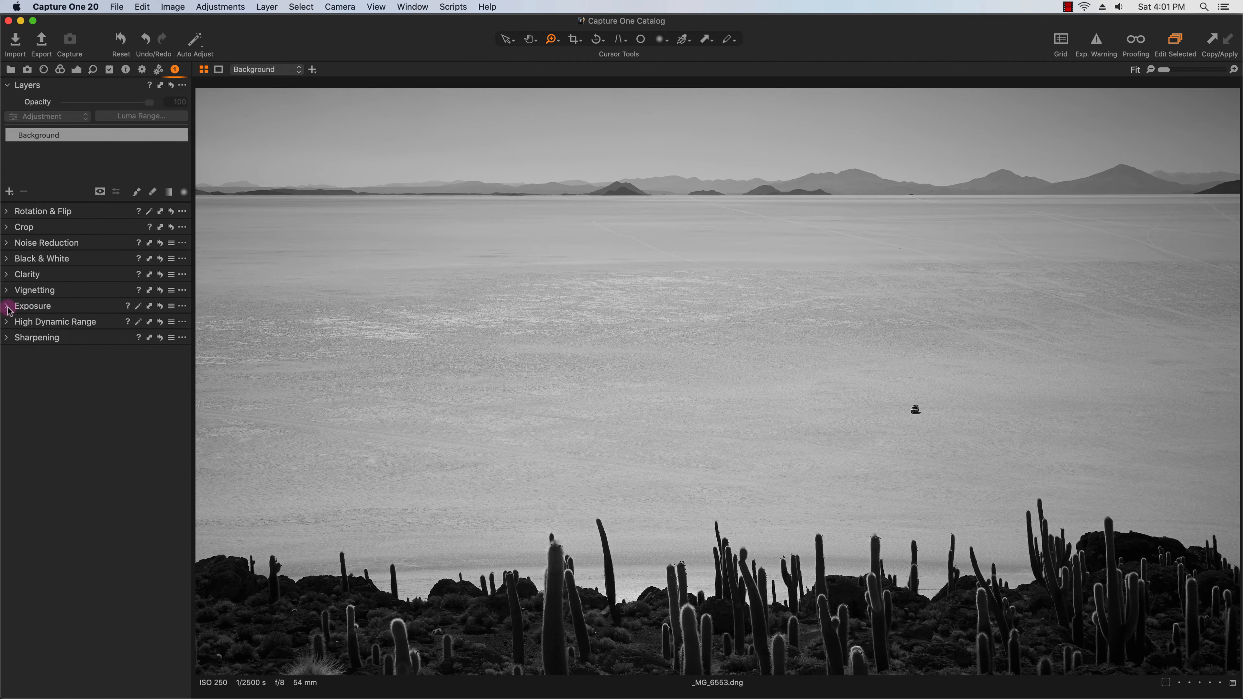
Step: Draw a linear gradient mask on a new layer, from the upper edge of the sky to just below the horizon
{"action": "left_click", "coordinate": [118, 192]}
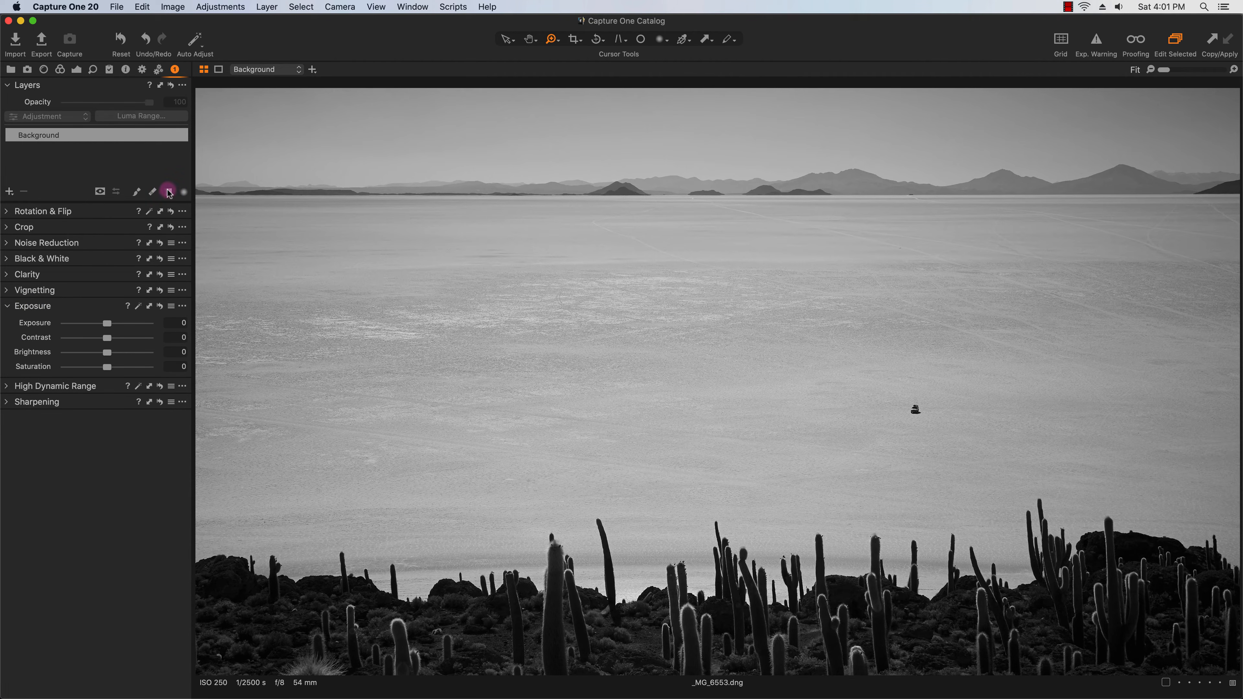
{"action": "left_click", "coordinate": [169, 192]}
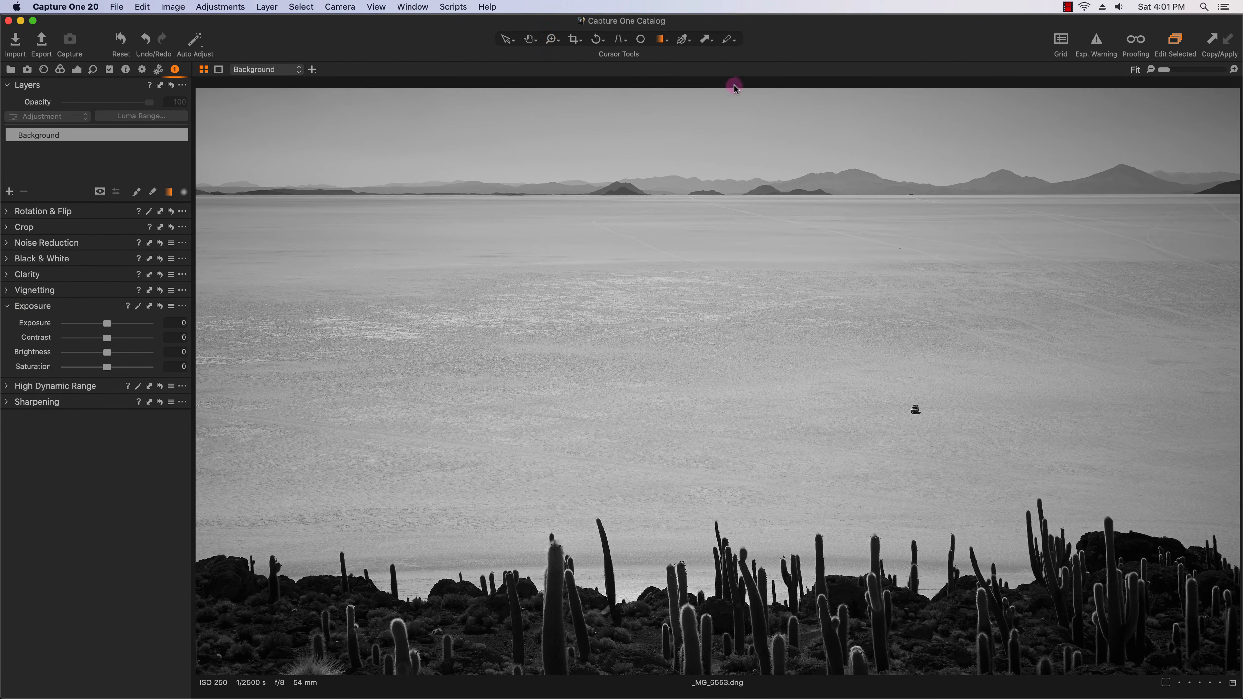
{"action": "left_click_drag", "start_coordinate": [736, 85], "coordinate": [744, 210]}
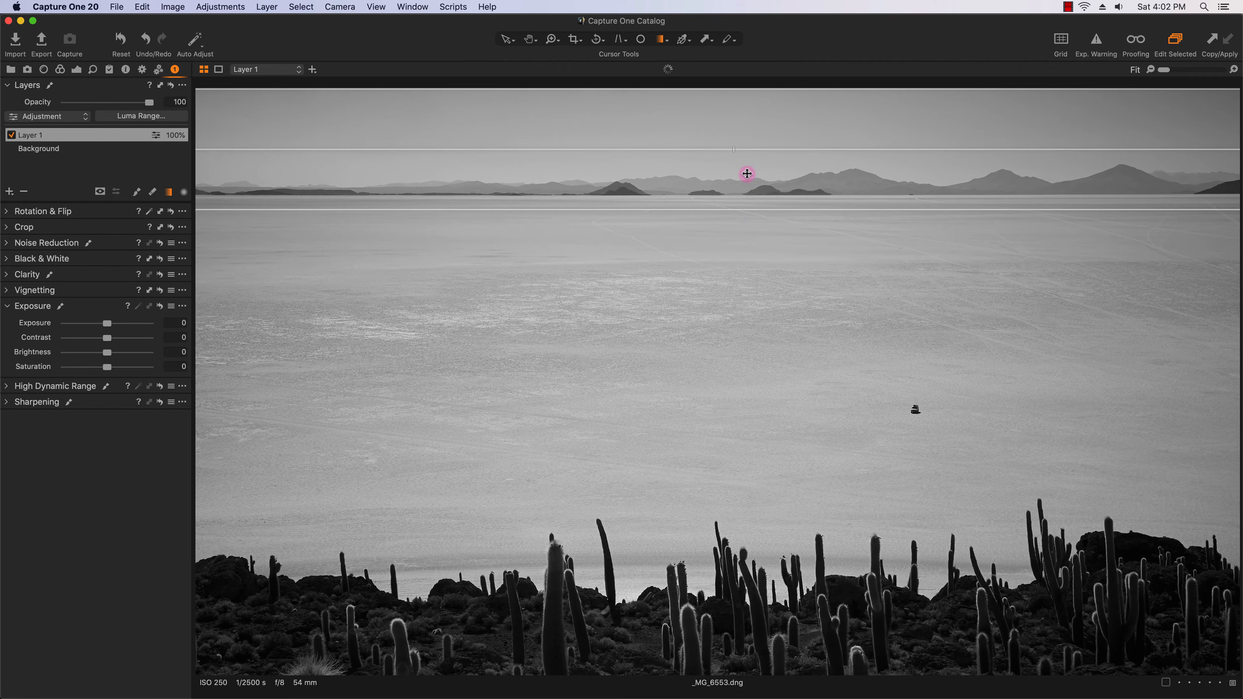
Step: Reposition the sky layer's linear gradient so its lower edge reaches farther below the horizon, and check the coverage with the mask overlay
{"action": "left_click_drag", "start_coordinate": [763, 90], "coordinate": [760, 87]}
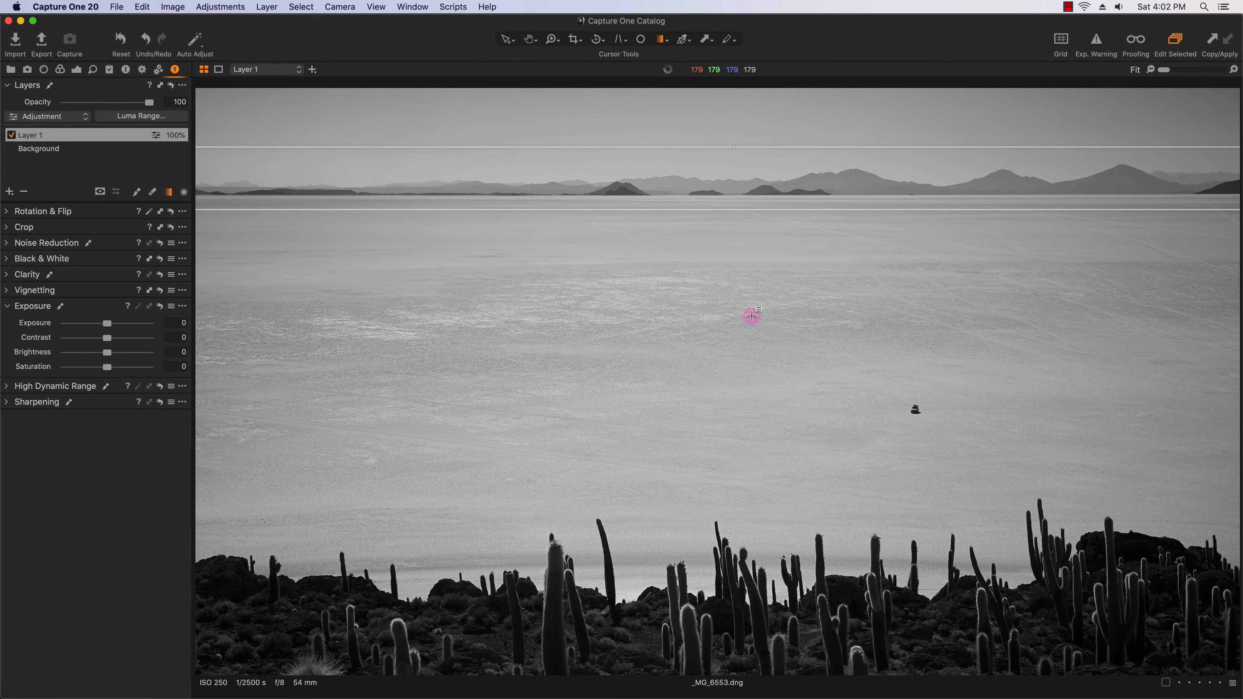
{"action": "key", "text": "m"}
{"action": "left_click_drag", "start_coordinate": [740, 206], "coordinate": [743, 244]}
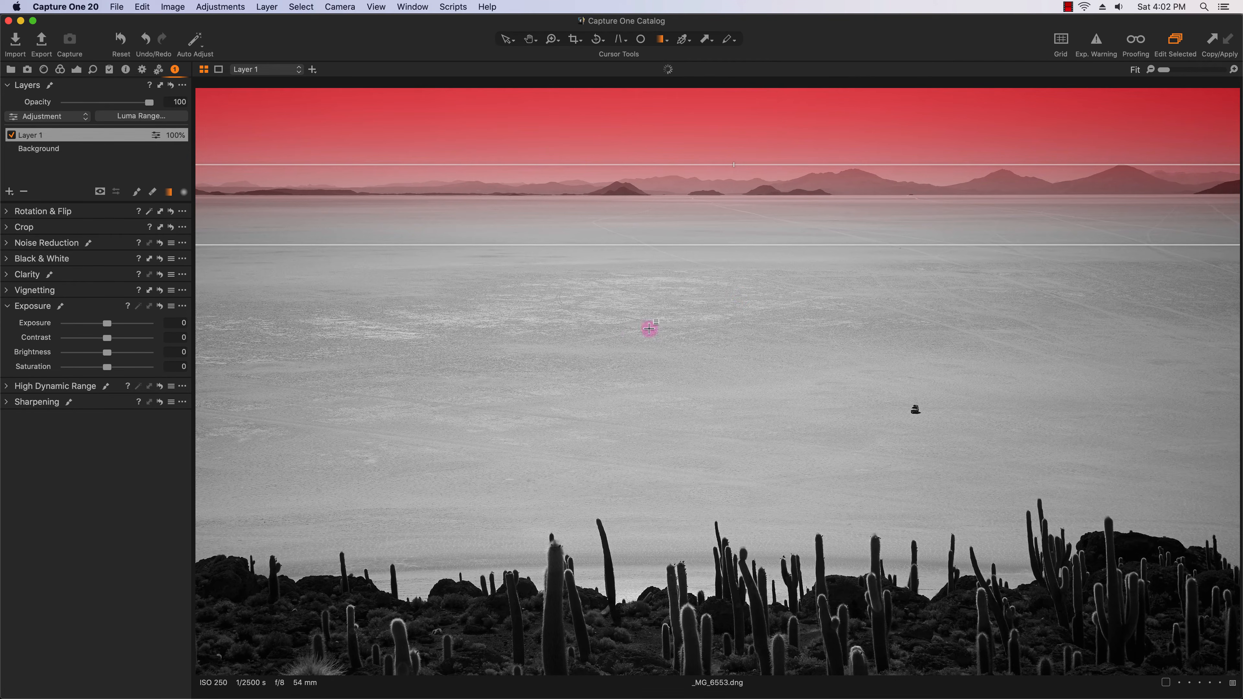
{"action": "key", "text": "m"}
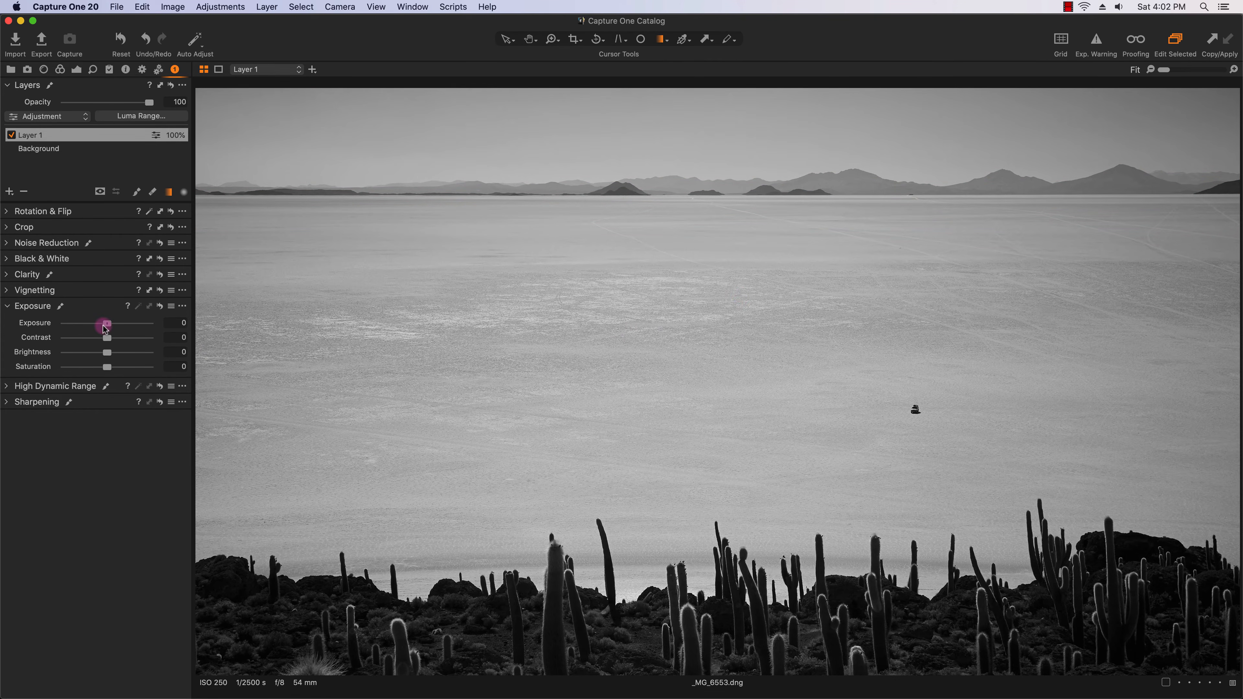
Step: Darken the sky on Layer 1 with Exposure -1.1 and High Dynamic Range values of Highlight -22 and White -27
{"action": "left_click_drag", "start_coordinate": [106, 329], "coordinate": [90, 332]}
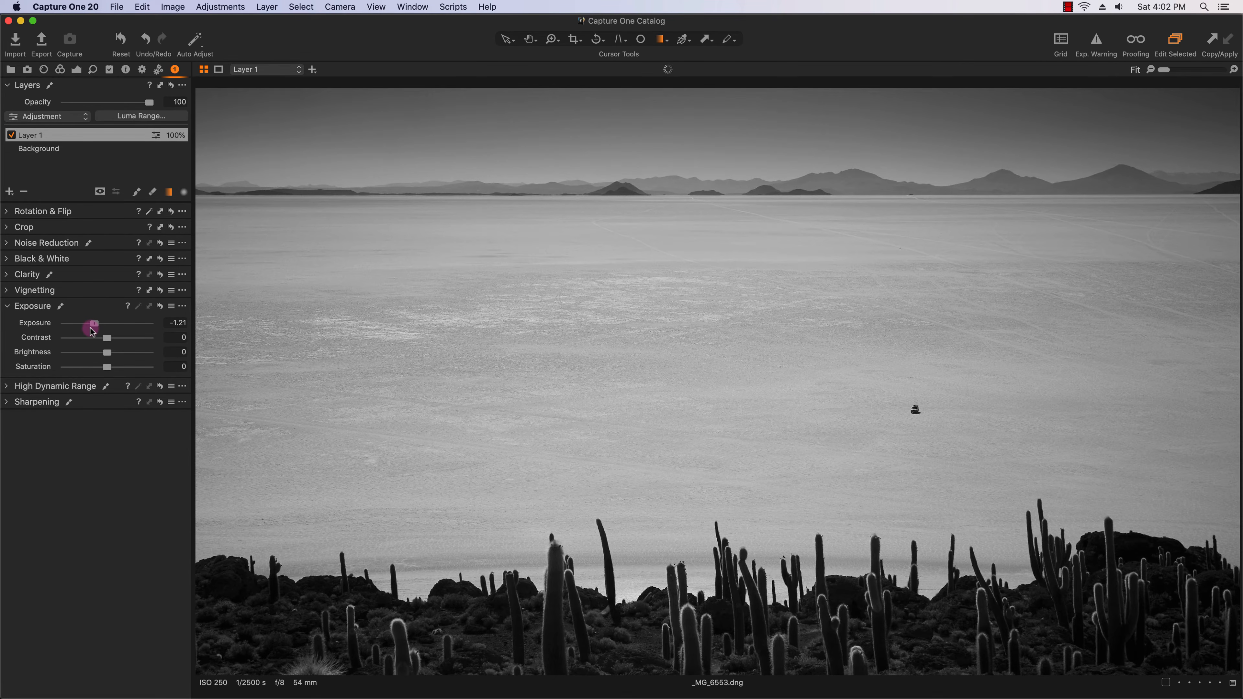
{"action": "left_click_drag", "start_coordinate": [92, 331], "coordinate": [93, 331]}
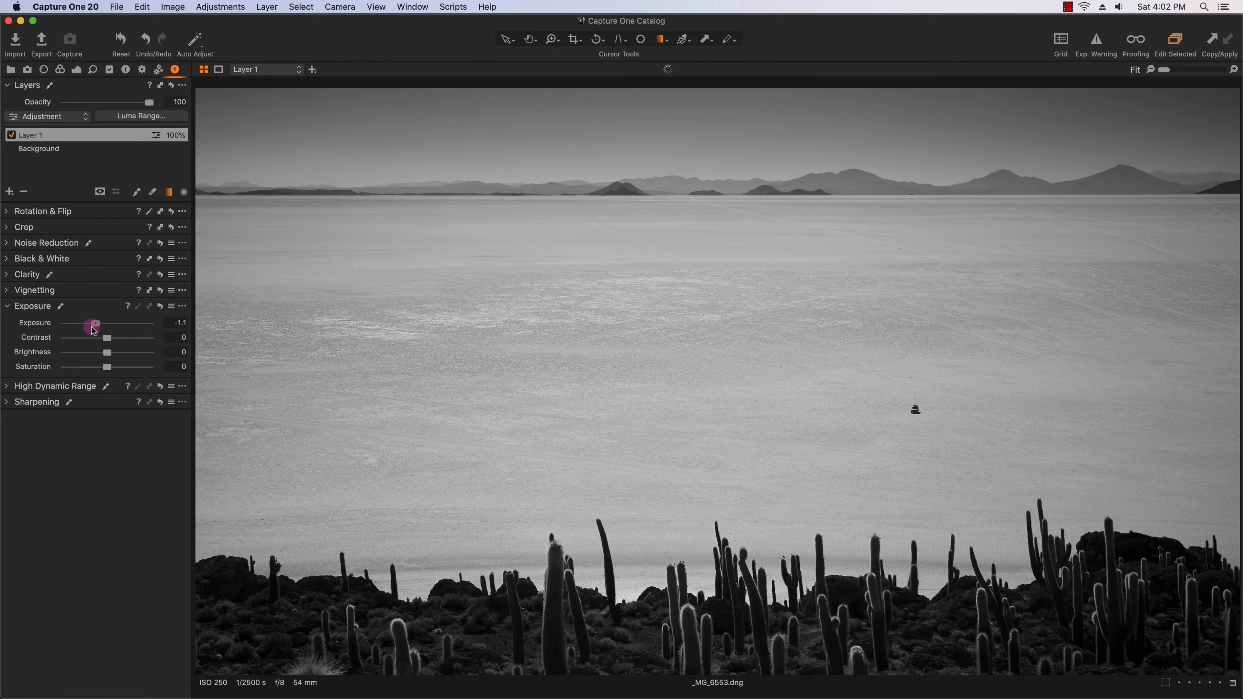
{"action": "left_click", "coordinate": [7, 387]}
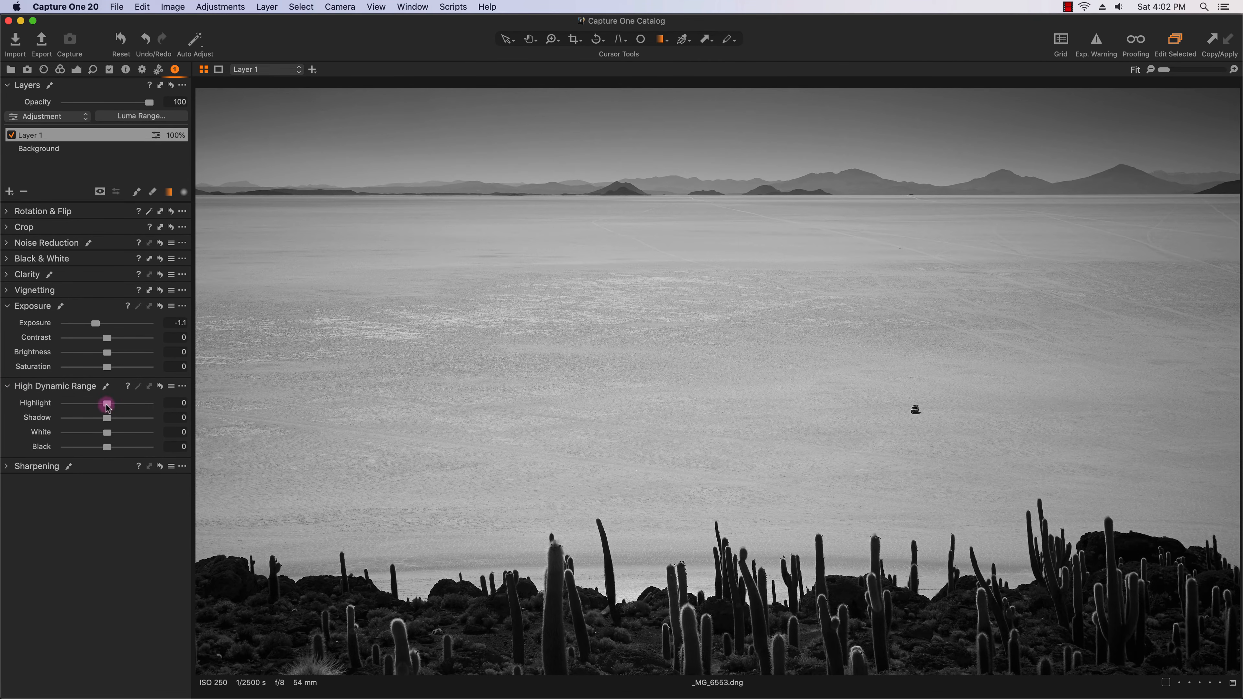
{"action": "left_click_drag", "start_coordinate": [107, 406], "coordinate": [101, 435]}
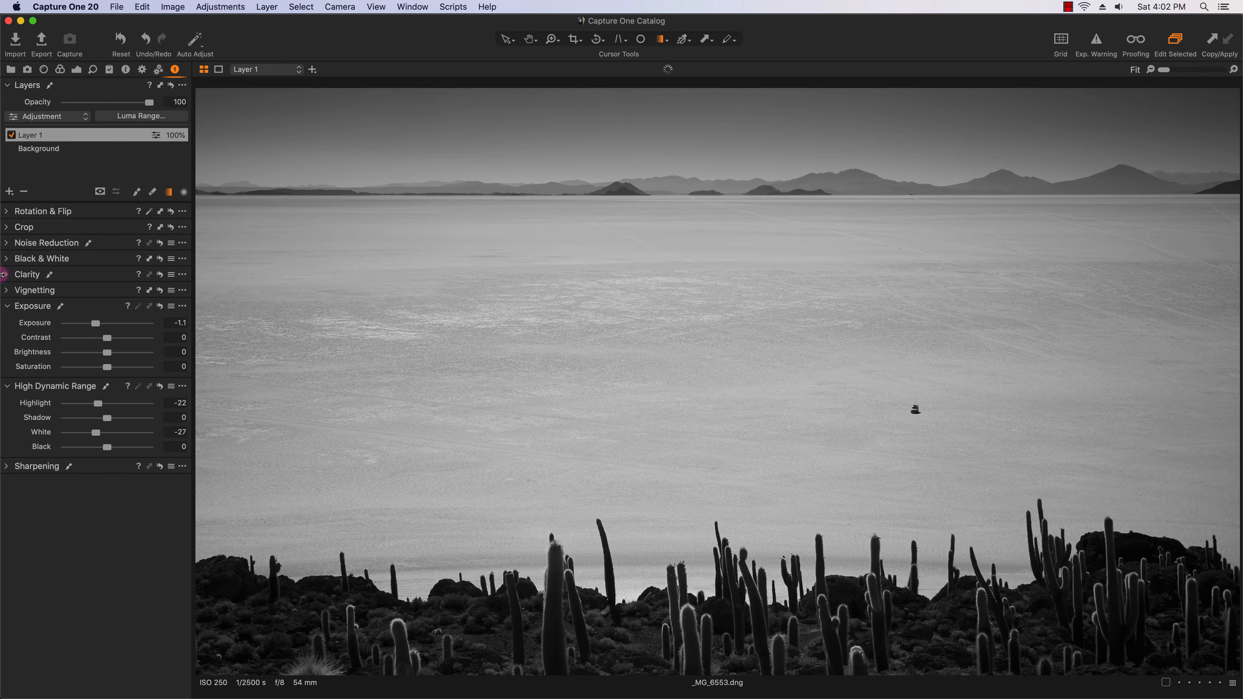
{"action": "left_click", "coordinate": [8, 306]}
{"action": "left_click", "coordinate": [8, 321]}
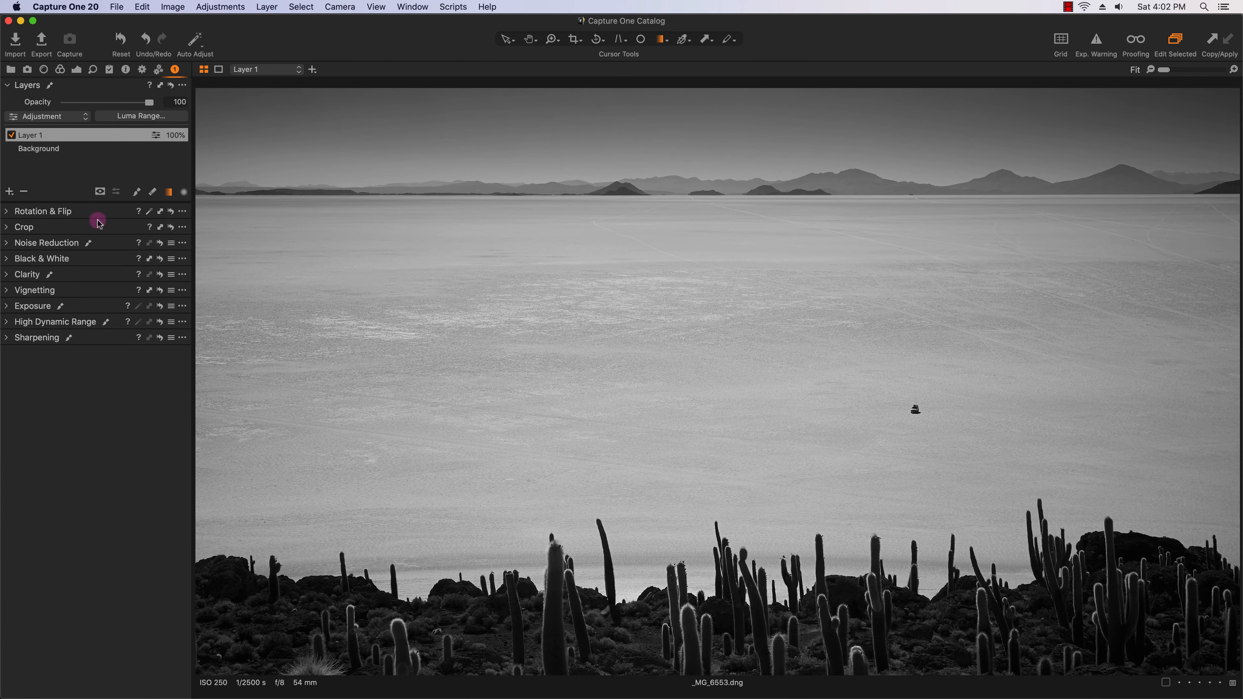
Step: Brighten the Background layer with High Dynamic Range values of Highlight 35 and White 43
{"action": "left_click", "coordinate": [49, 150]}
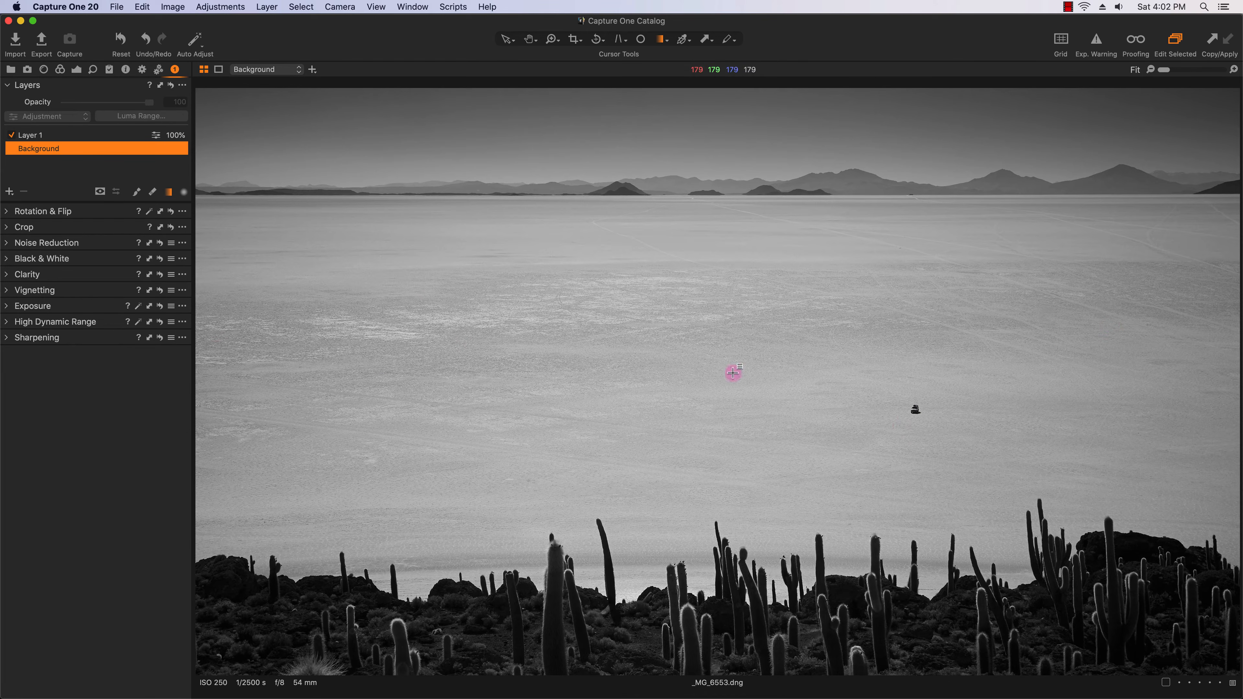
{"action": "left_click", "coordinate": [13, 323]}
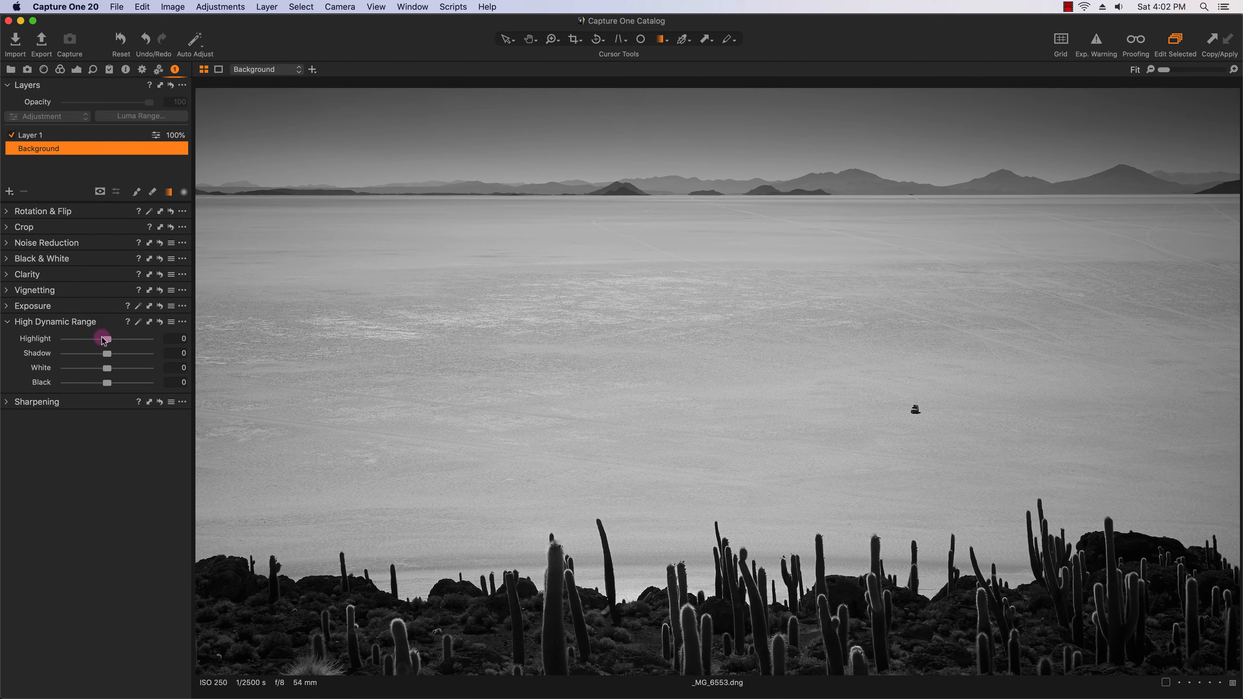
{"action": "mouse_move", "coordinate": [112, 344]}
{"action": "left_mouse_down"}
{"action": "mouse_move", "coordinate": [132, 344]}
{"action": "mouse_move", "coordinate": [126, 371]}
{"action": "mouse_move", "coordinate": [125, 343]}
{"action": "mouse_move", "coordinate": [120, 360]}
{"action": "left_mouse_up"}
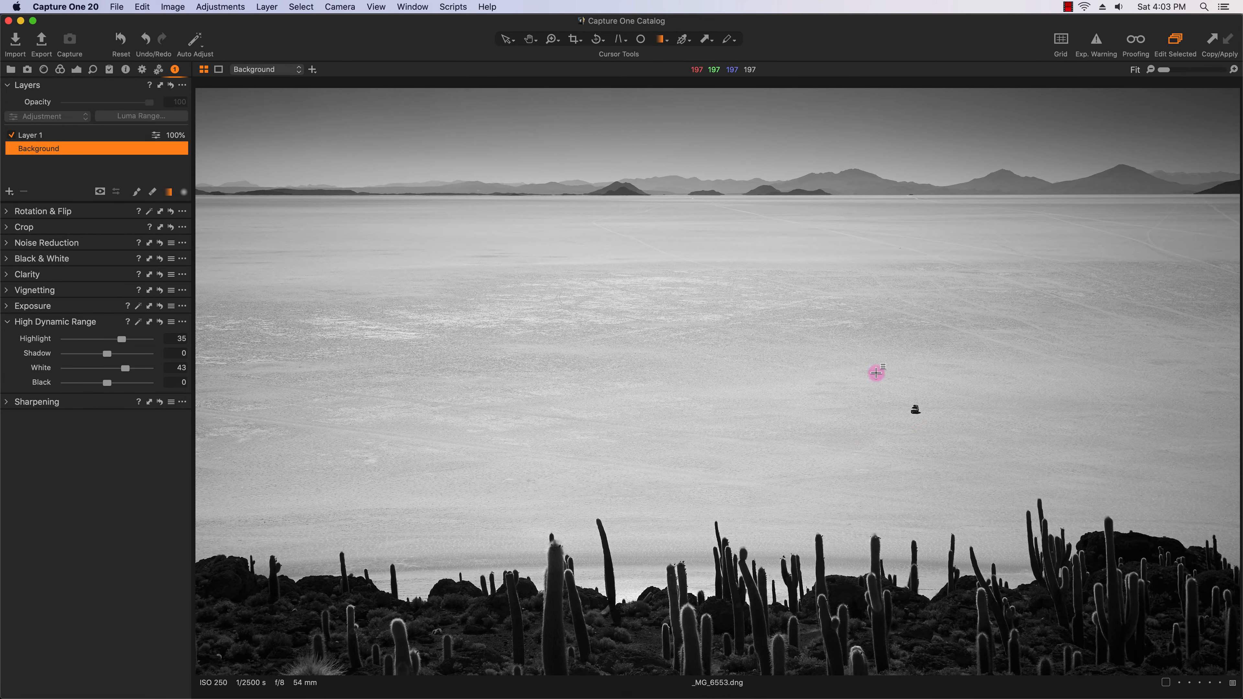
Step: Add a new empty layer and draw a radial gradient mask centred on the car, widening its outer falloff ring
{"action": "left_click", "coordinate": [40, 135]}
{"action": "left_click", "coordinate": [9, 190]}
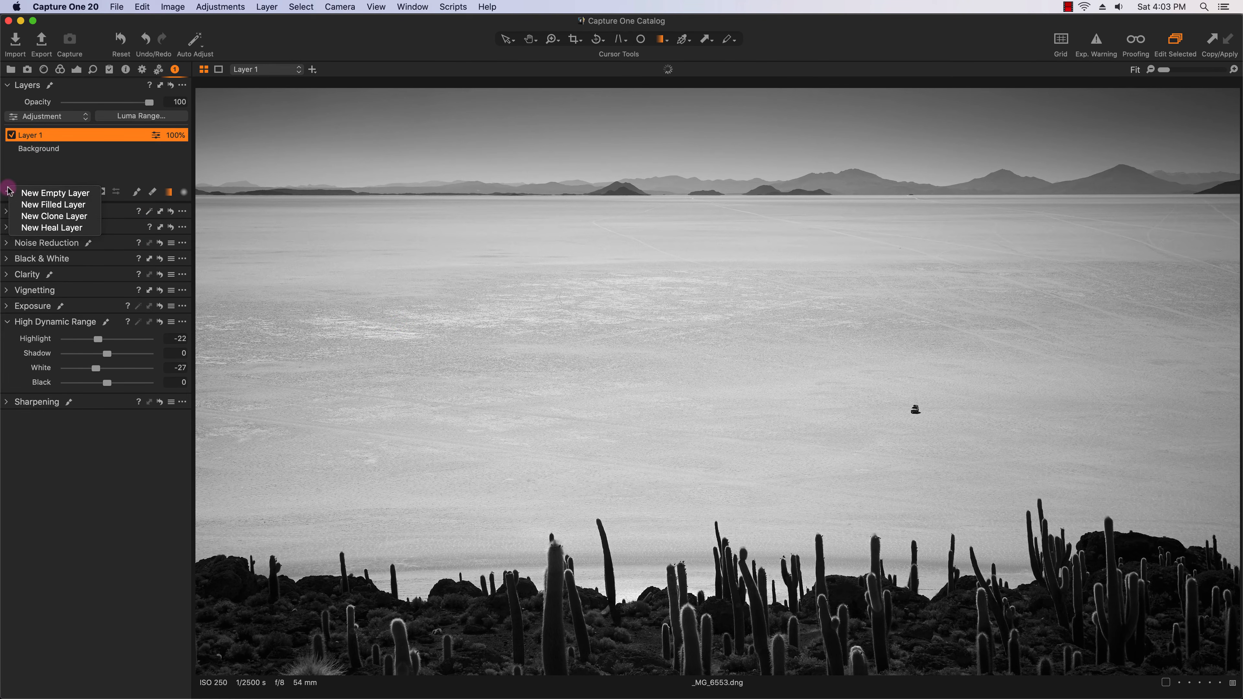
{"action": "left_click", "coordinate": [35, 193]}
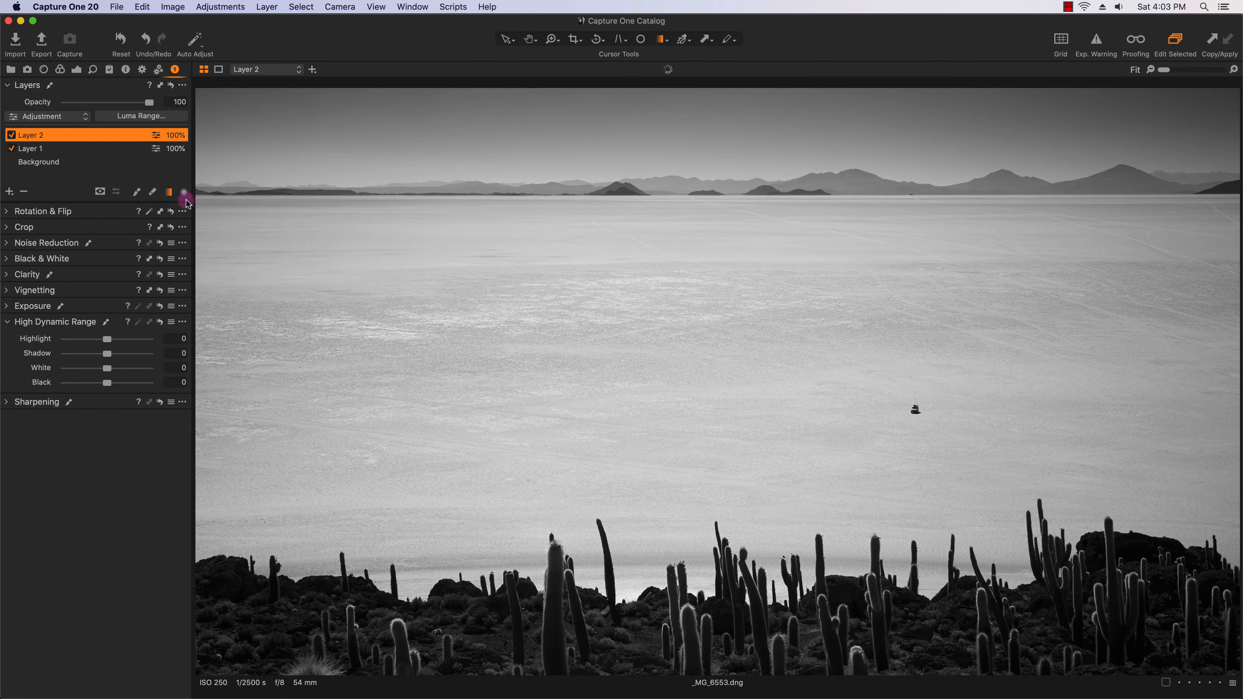
{"action": "left_click", "coordinate": [184, 192]}
{"action": "left_click_drag", "start_coordinate": [864, 375], "coordinate": [1055, 499]}
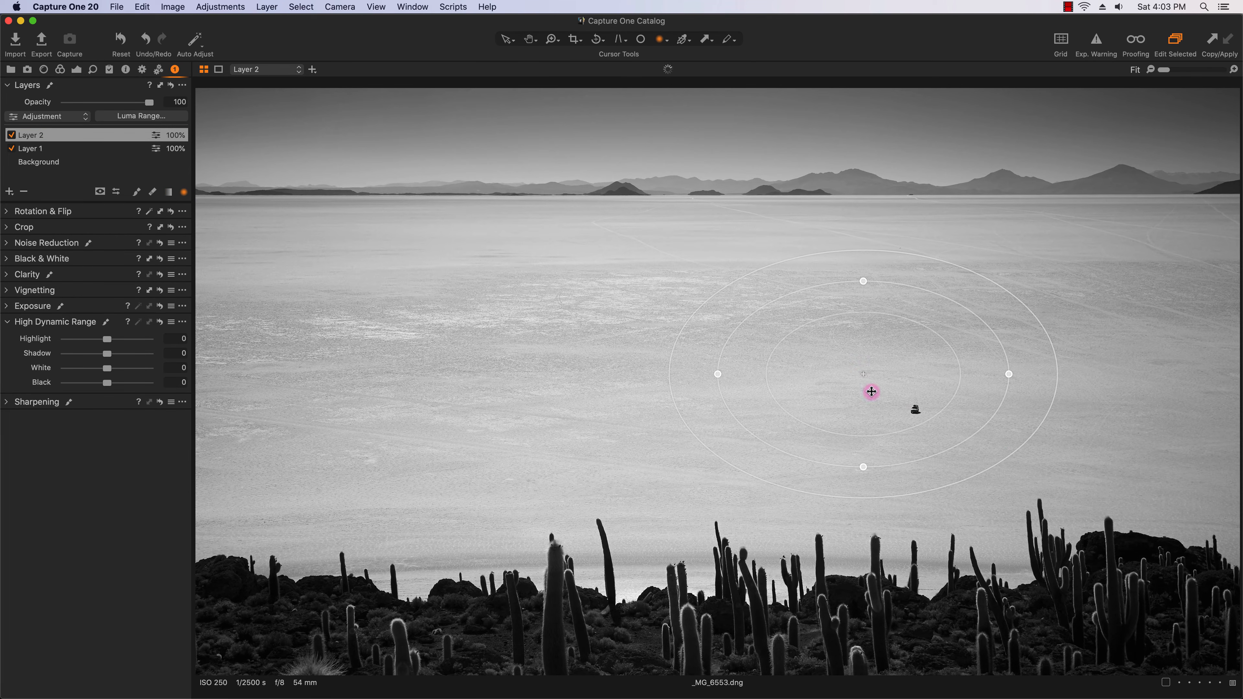
{"action": "left_click_drag", "start_coordinate": [864, 374], "coordinate": [919, 409]}
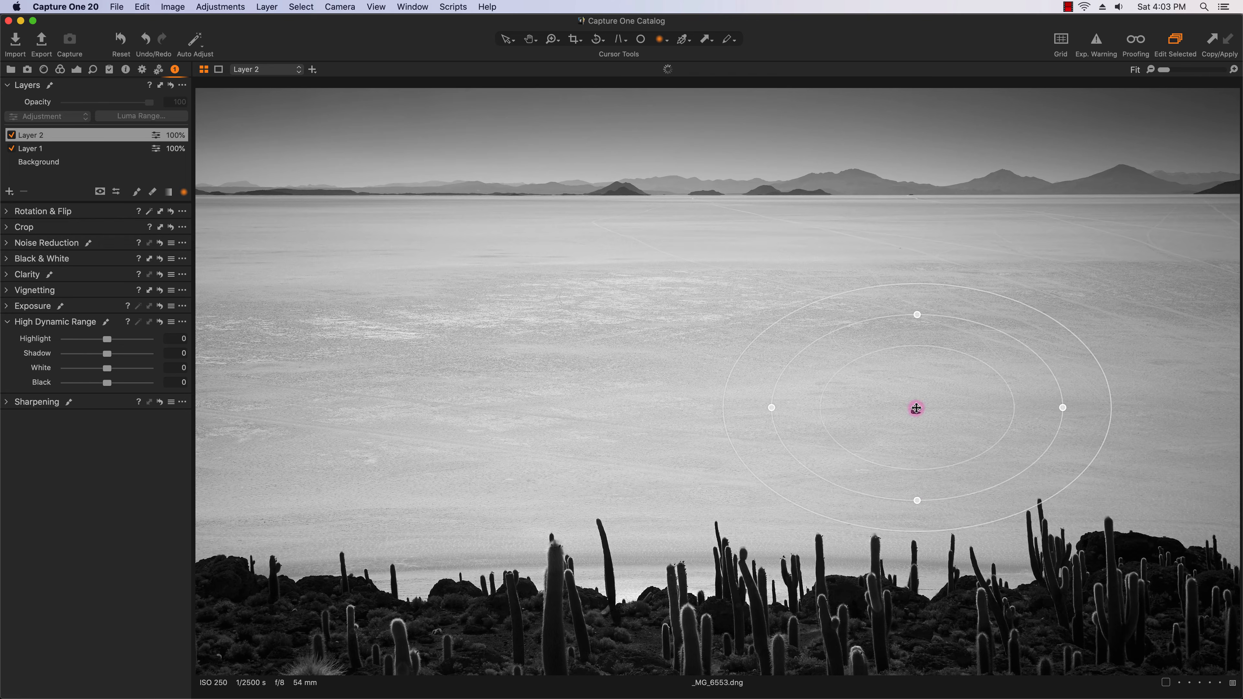
{"action": "left_click_drag", "start_coordinate": [925, 535], "coordinate": [924, 517]}
{"action": "left_click_drag", "start_coordinate": [745, 402], "coordinate": [702, 403]}
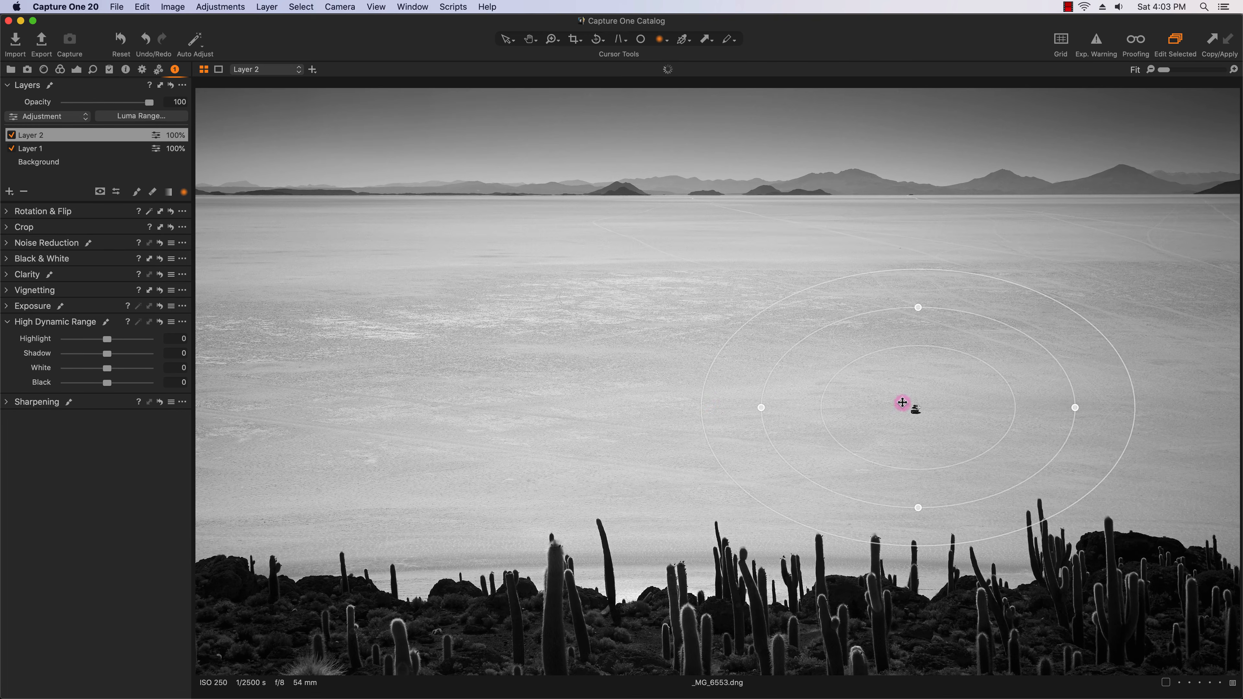
{"action": "left_click_drag", "start_coordinate": [916, 411], "coordinate": [913, 406]}
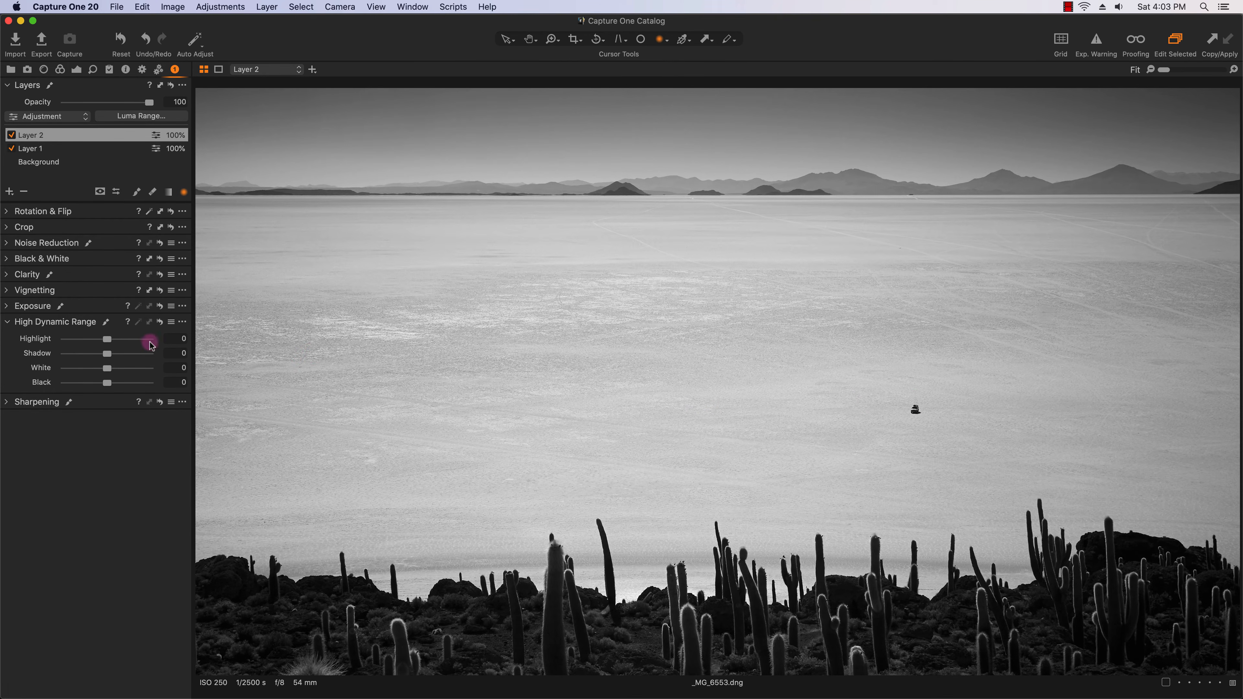
Step: Invert Layer 2's radial mask and brighten the area around the car with Highlight 20 and White 21
{"action": "mouse_move", "coordinate": [118, 343]}
{"action": "left_mouse_down"}
{"action": "mouse_move", "coordinate": [136, 343]}
{"action": "mouse_move", "coordinate": [118, 339]}
{"action": "left_mouse_up"}
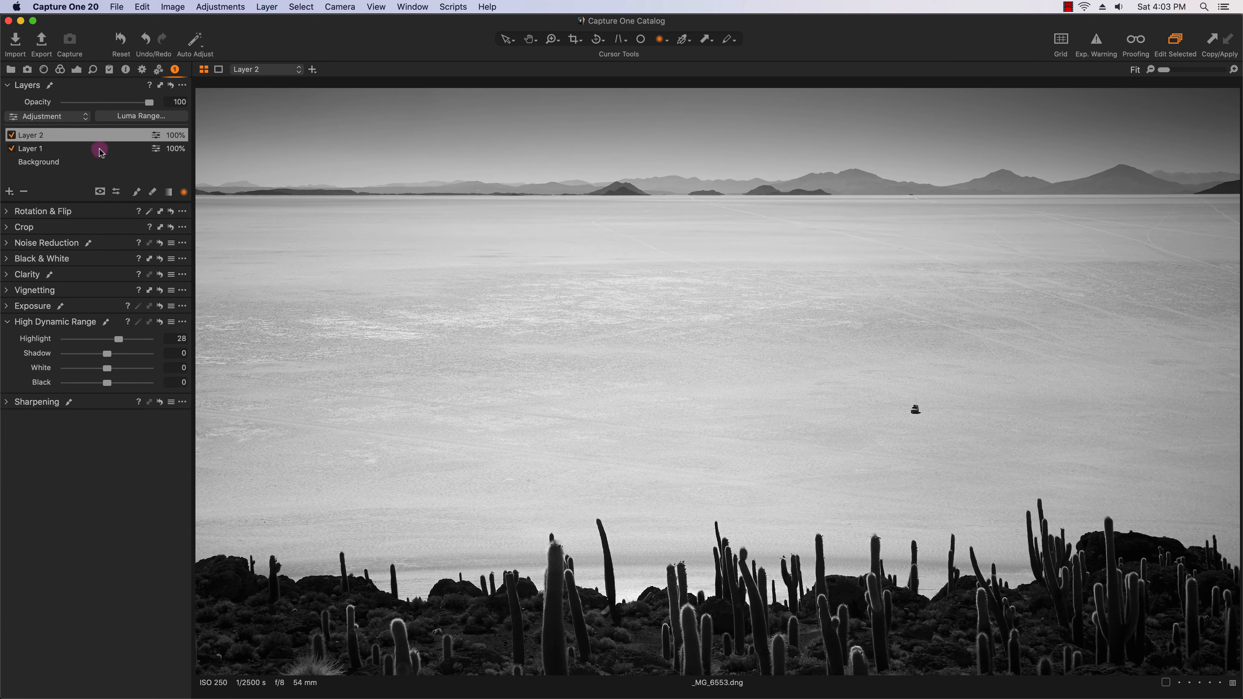
{"action": "right_click", "coordinate": [67, 137]}
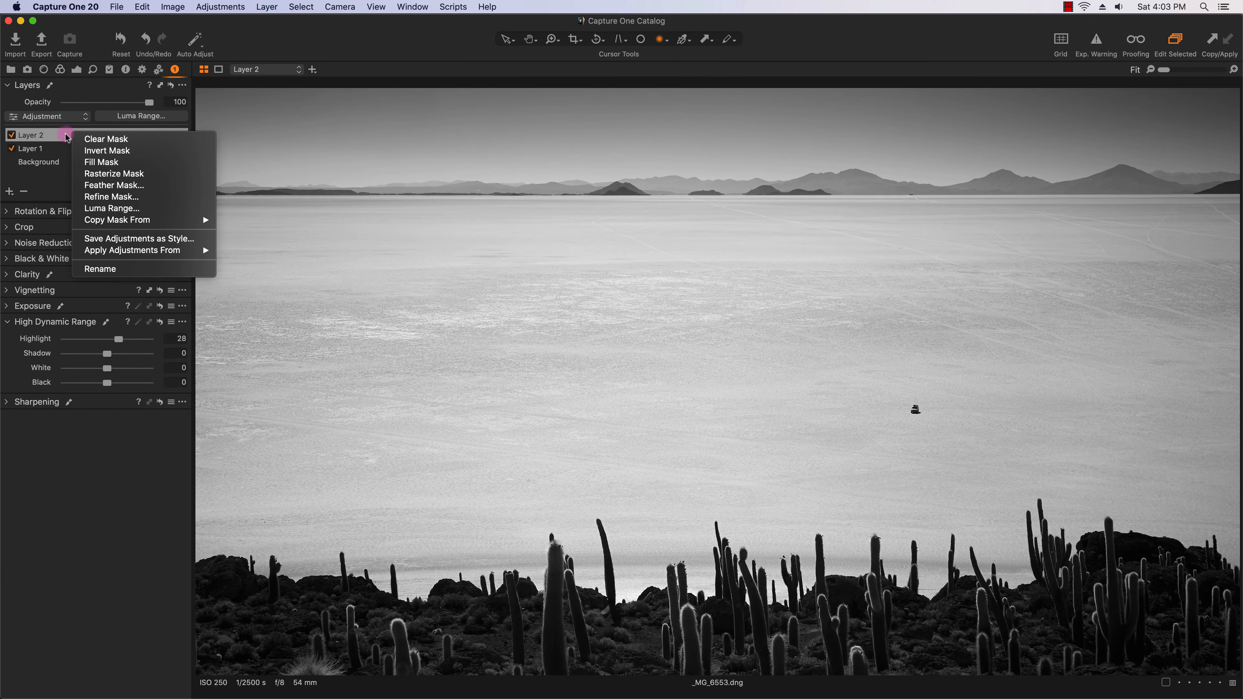
{"action": "left_click", "coordinate": [93, 149]}
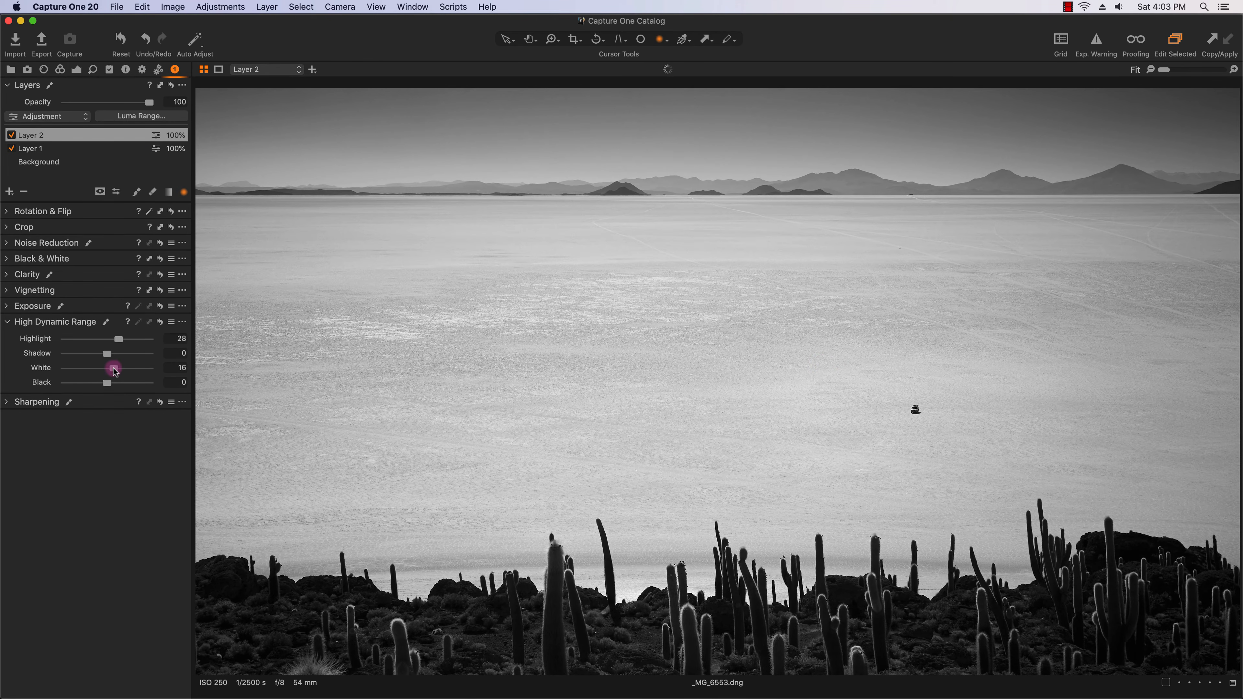
{"action": "left_click_drag", "start_coordinate": [115, 371], "coordinate": [118, 371]}
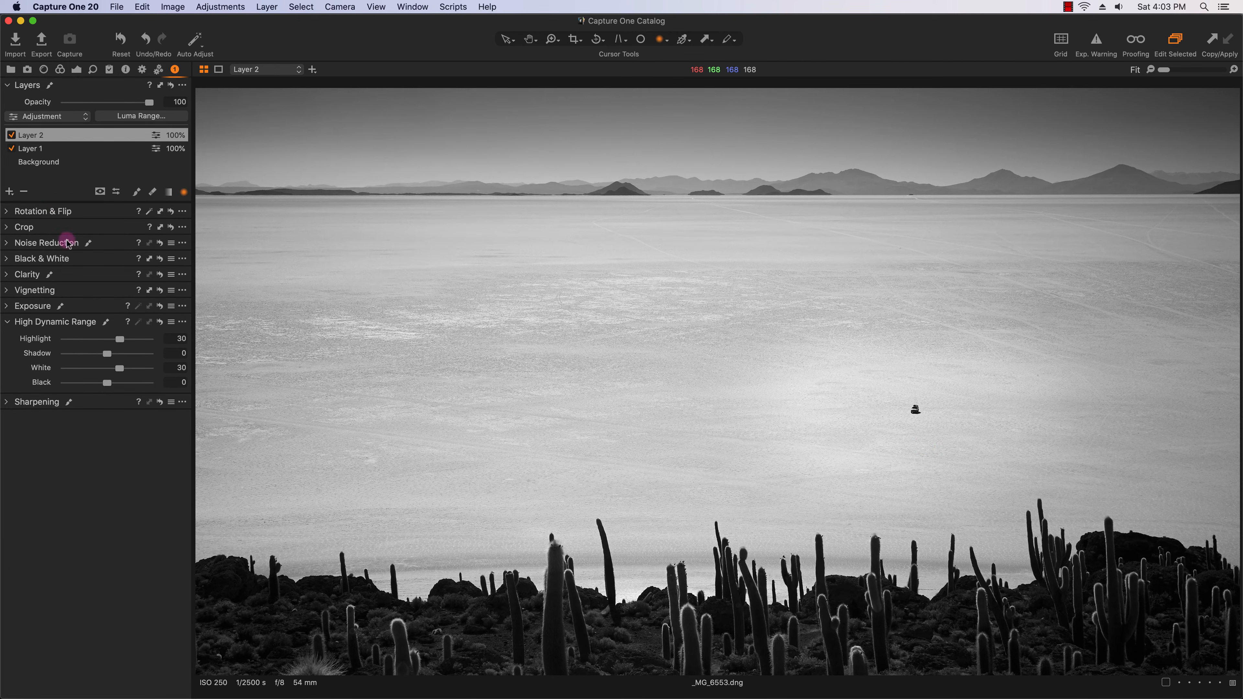
{"action": "left_click", "coordinate": [160, 322]}
{"action": "left_click", "coordinate": [161, 323]}
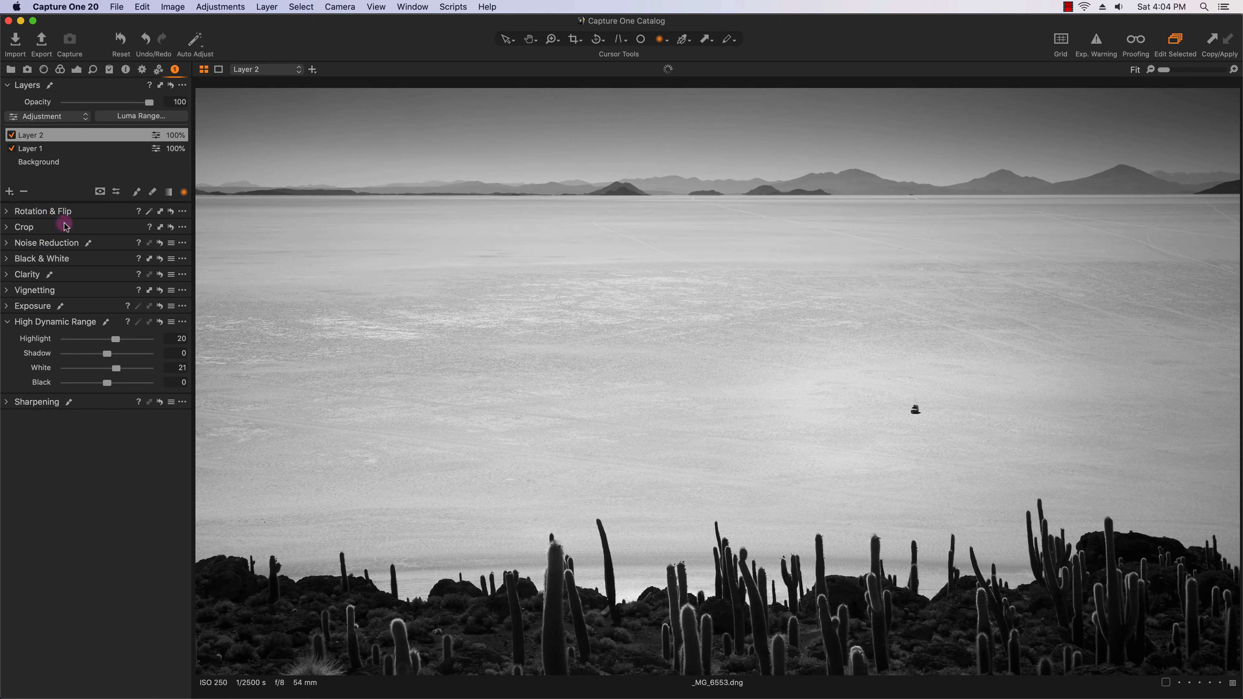
Step: Raise the Background layer's Highlight to 42 and White to 49
{"action": "left_click", "coordinate": [41, 167]}
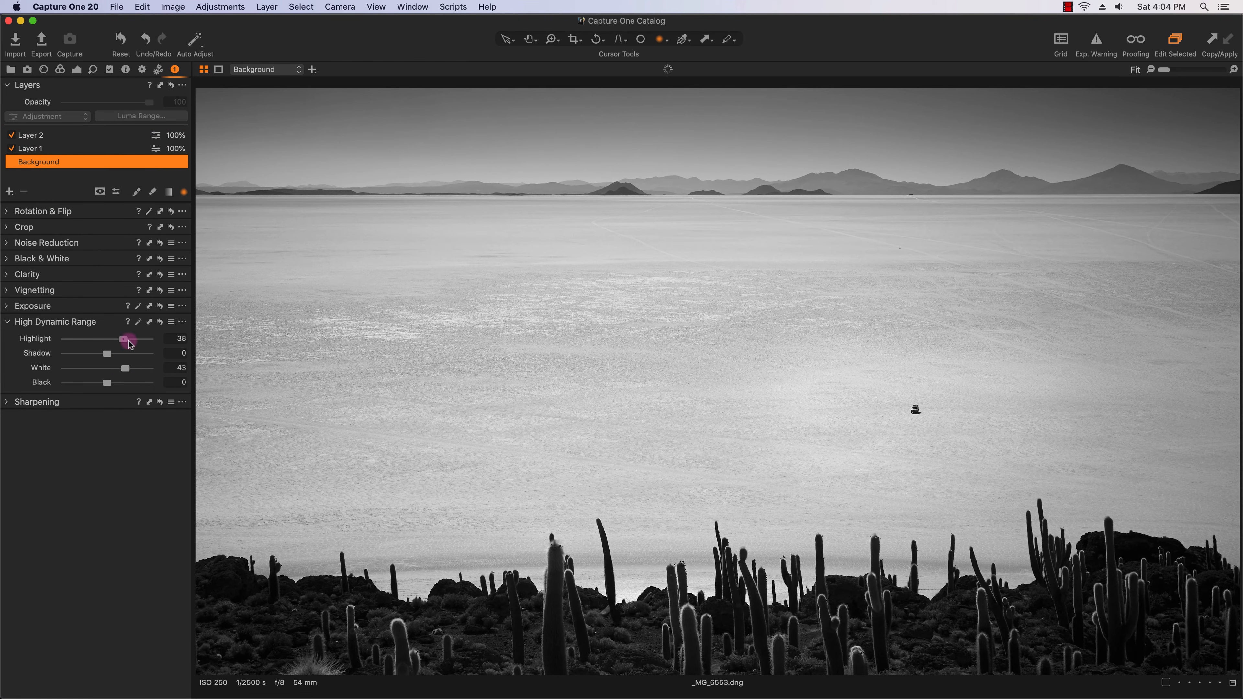
{"action": "left_click_drag", "start_coordinate": [130, 344], "coordinate": [133, 344]}
{"action": "left_click", "coordinate": [508, 41]}
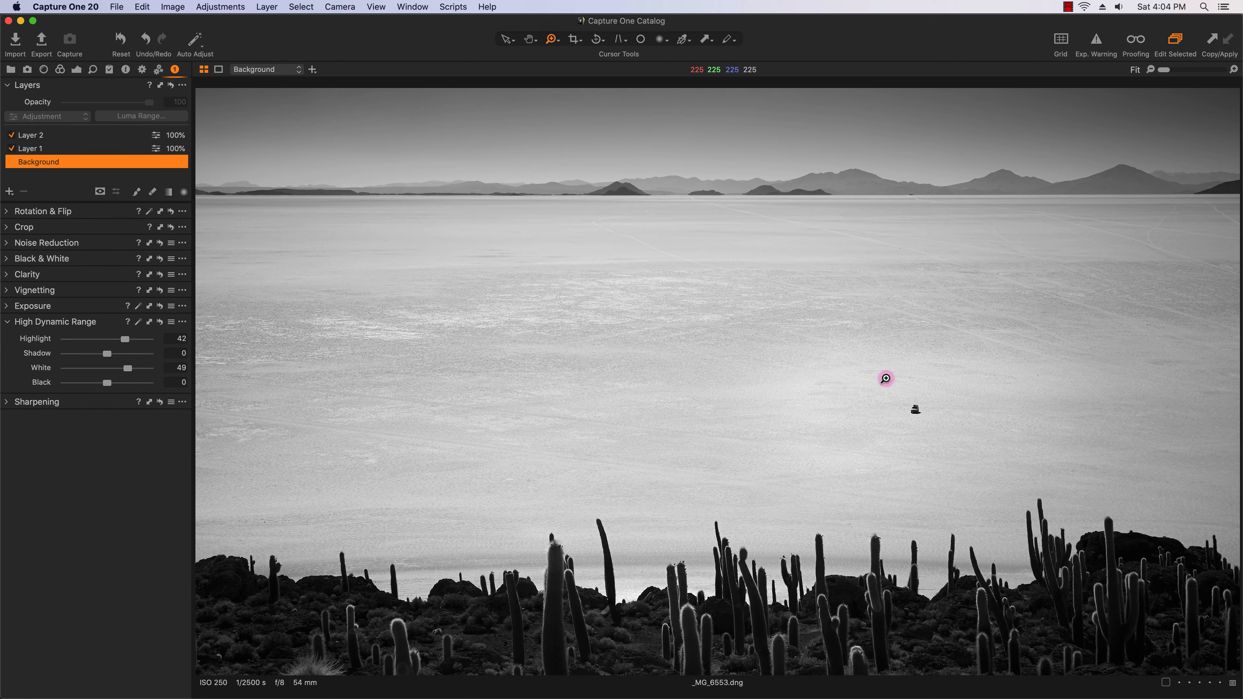
Step: Sharpen the Background layer with an Amount of 323 and adjust the Radius, judging the detail on the enlarged car
{"action": "key", "text": "z"}
{"action": "left_click_drag", "start_coordinate": [821, 345], "coordinate": [1019, 480]}
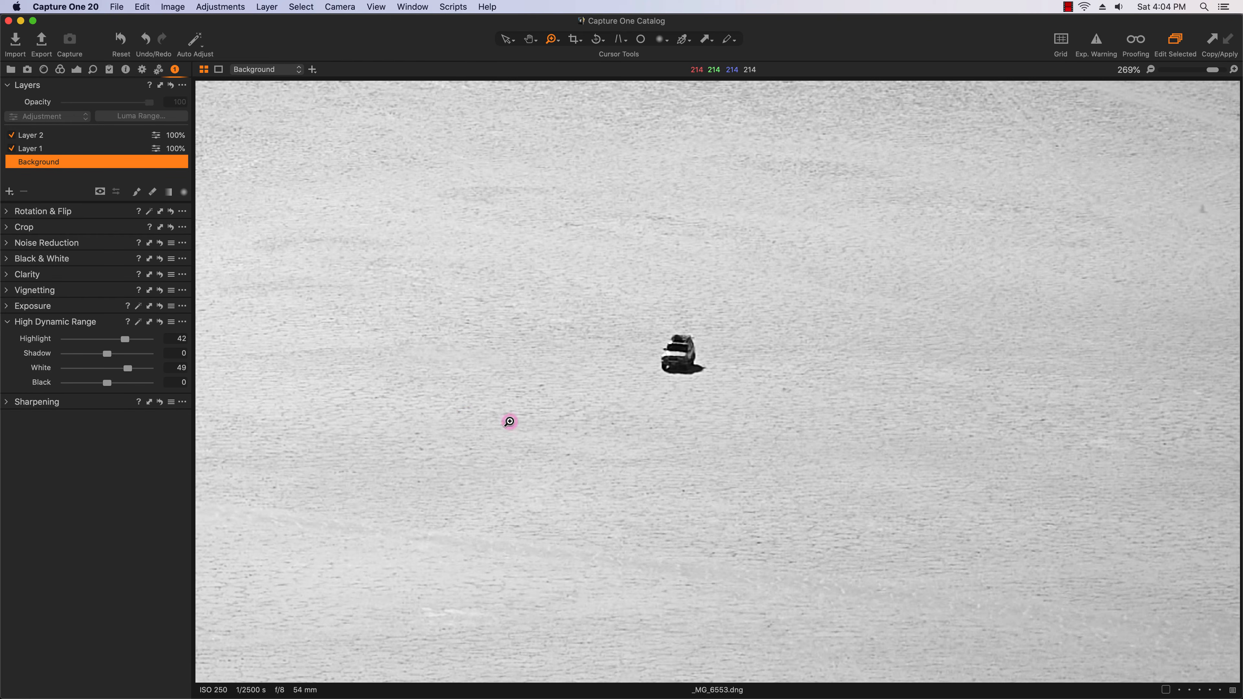
{"action": "left_click", "coordinate": [7, 402]}
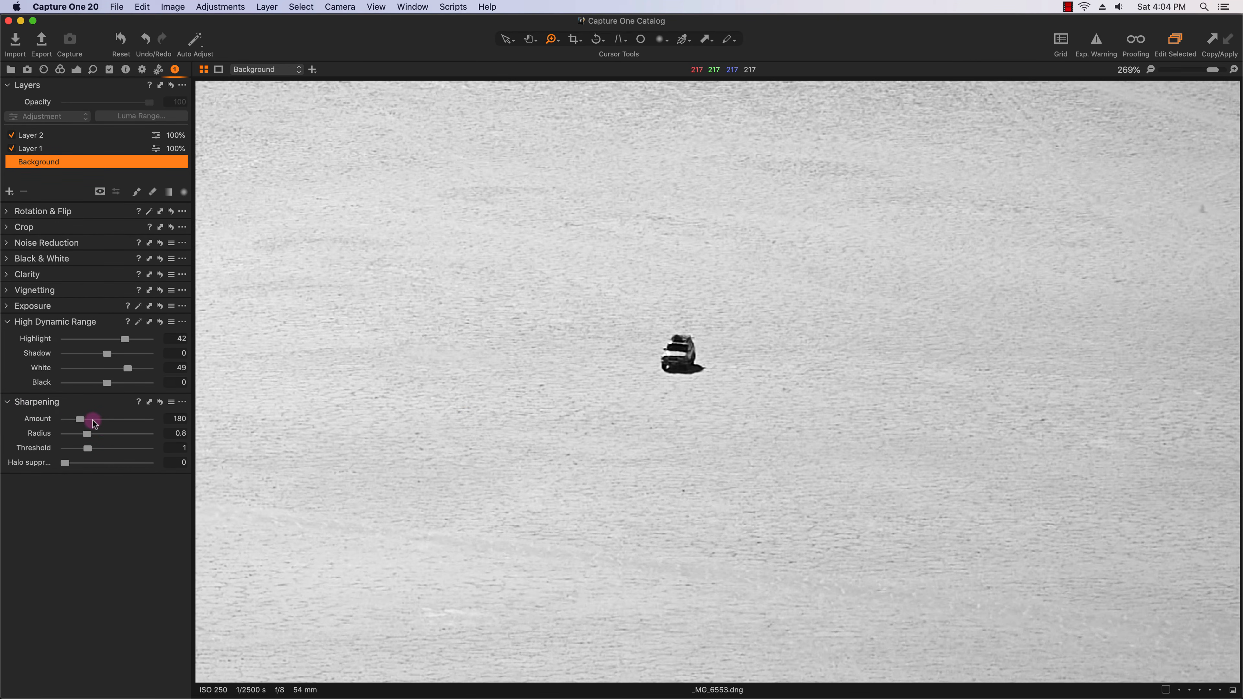
{"action": "left_click_drag", "start_coordinate": [92, 421], "coordinate": [96, 423]}
{"action": "left_click_drag", "start_coordinate": [95, 424], "coordinate": [92, 424]}
{"action": "left_click_drag", "start_coordinate": [88, 435], "coordinate": [90, 436]}
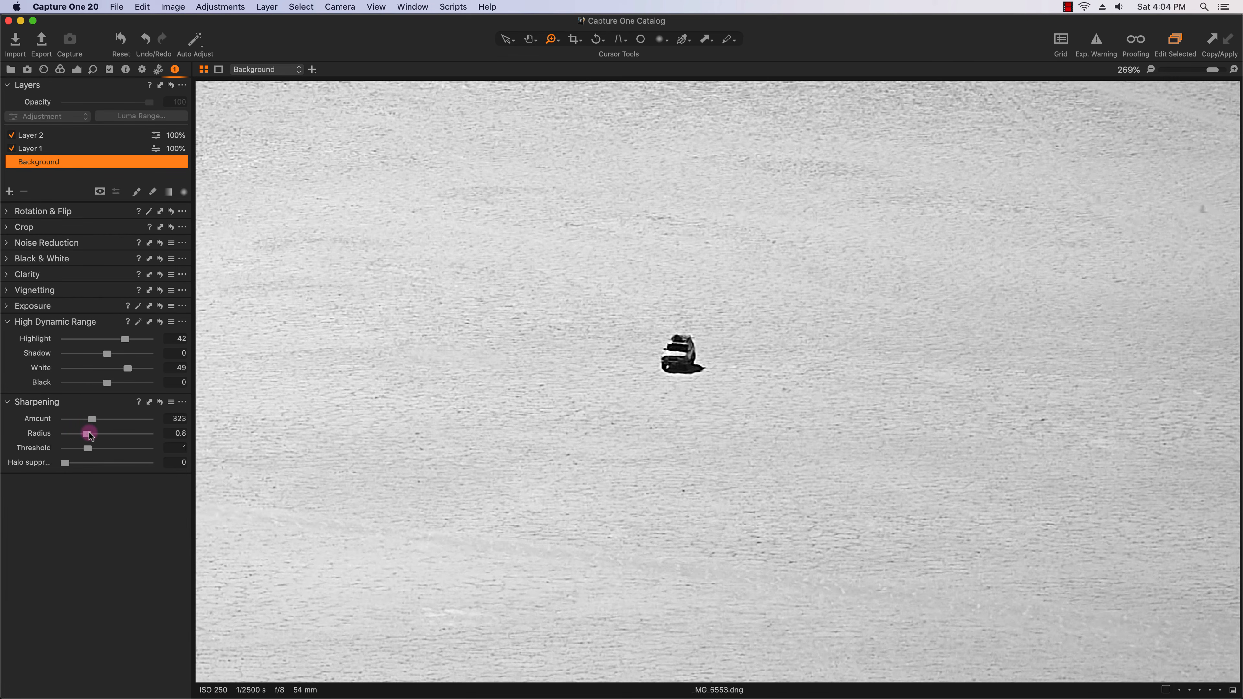